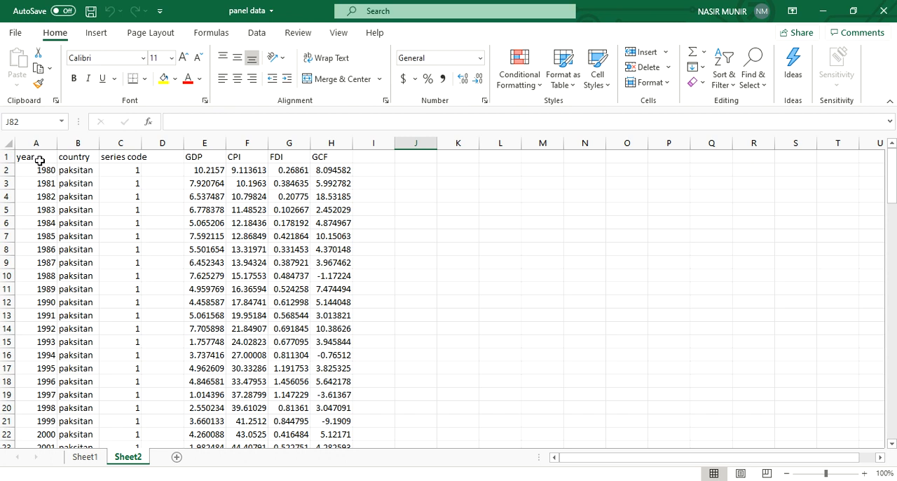
Step: Examine how the year and country columns stack the paksitan, india and Sri blocks on Sheet2
scroll(40, 161, down, 1)
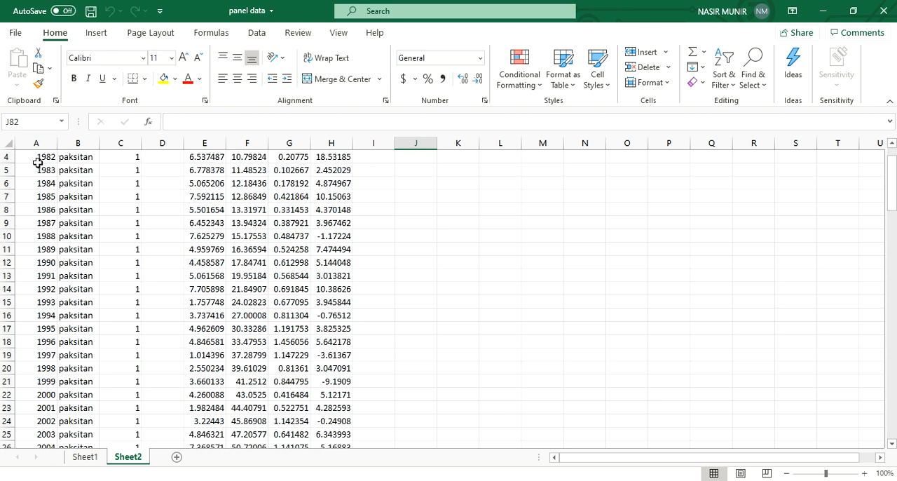
scroll(37, 162, up, 1)
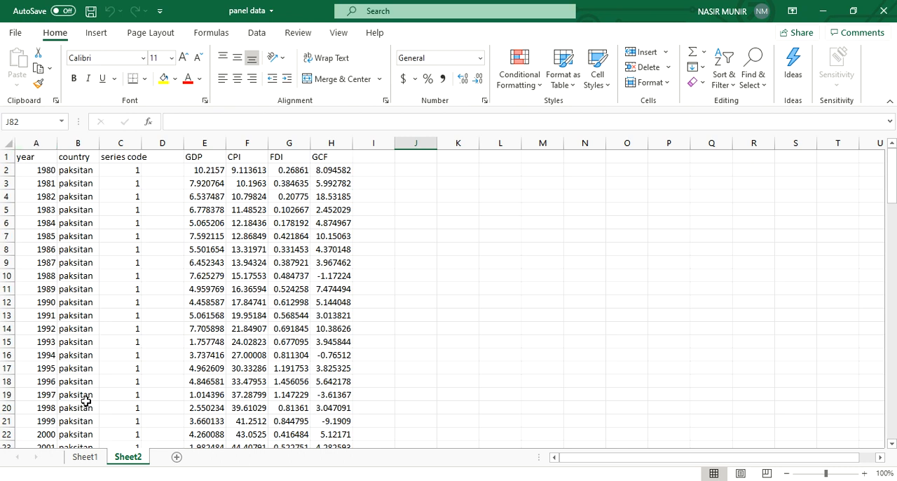
scroll(84, 401, down, 3)
scroll(84, 400, up, 3)
scroll(40, 203, down, 11)
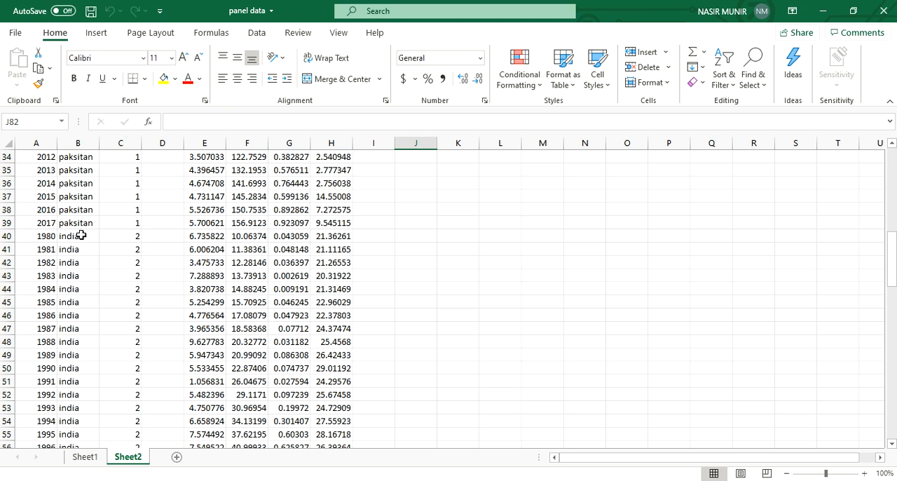
scroll(82, 235, down, 10)
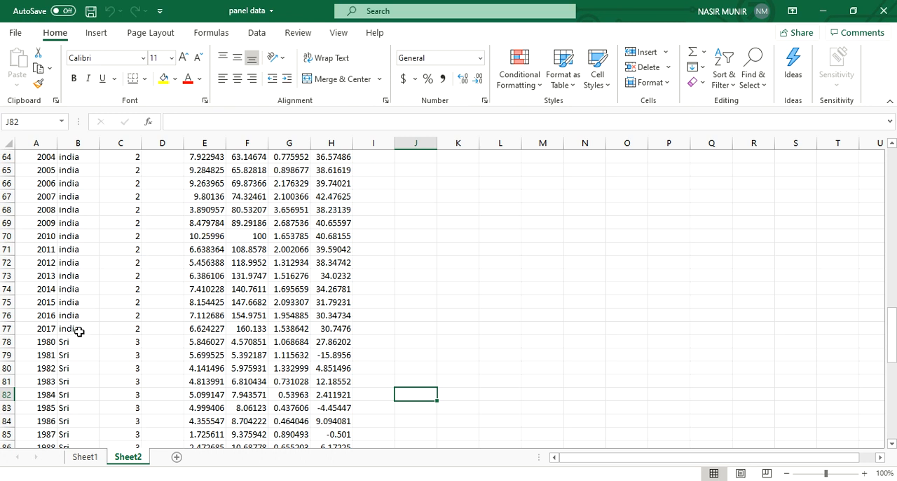
scroll(80, 350, down, 2)
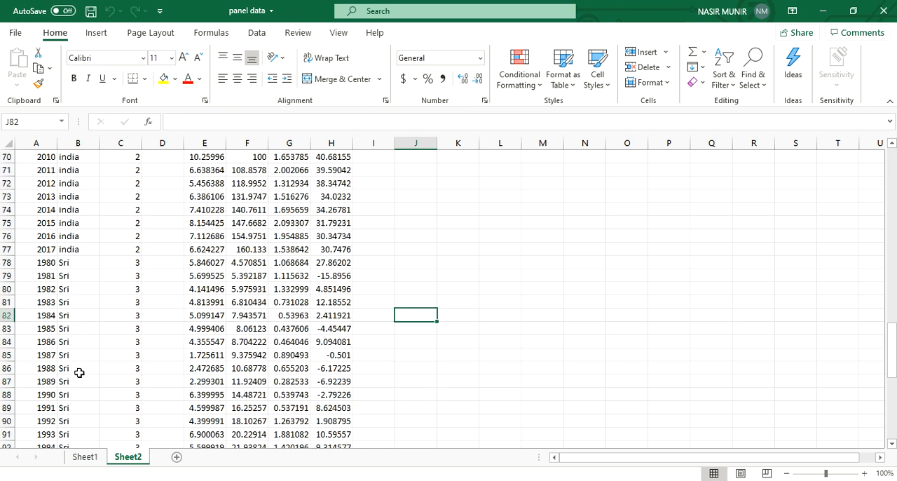
scroll(82, 376, down, 8)
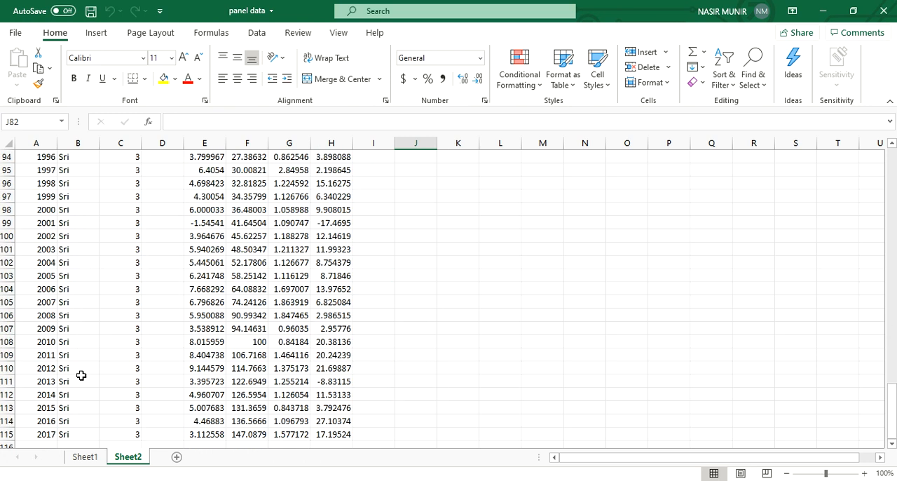
scroll(81, 376, up, 7)
scroll(82, 376, up, 20)
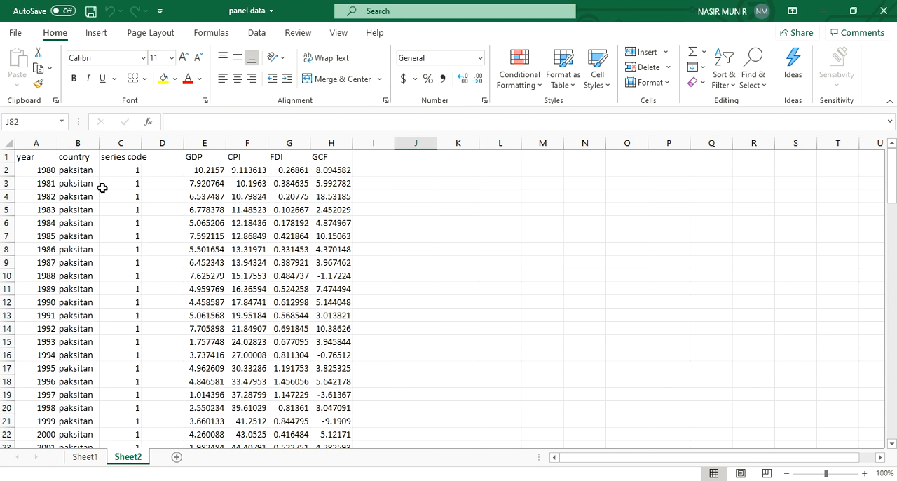
Step: Review the series code assigned to each country and the GDP values in every country block
scroll(102, 187, down, 14)
scroll(101, 252, up, 5)
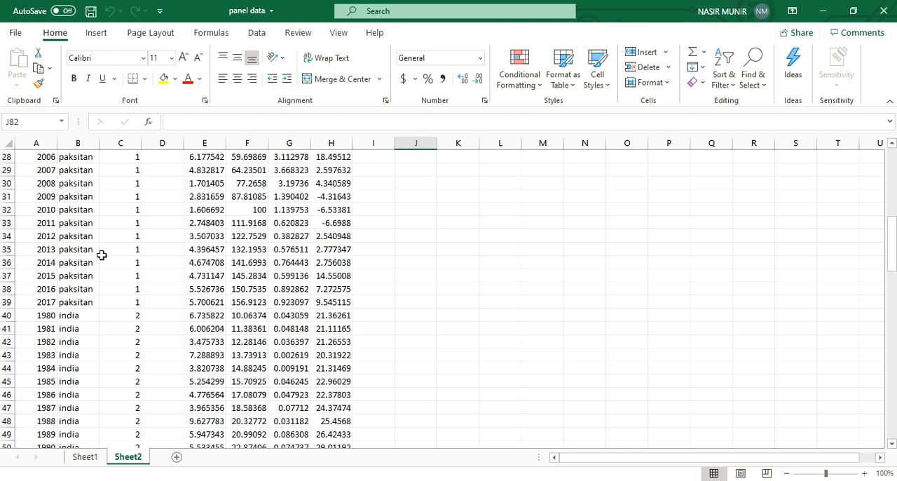
scroll(105, 344, down, 18)
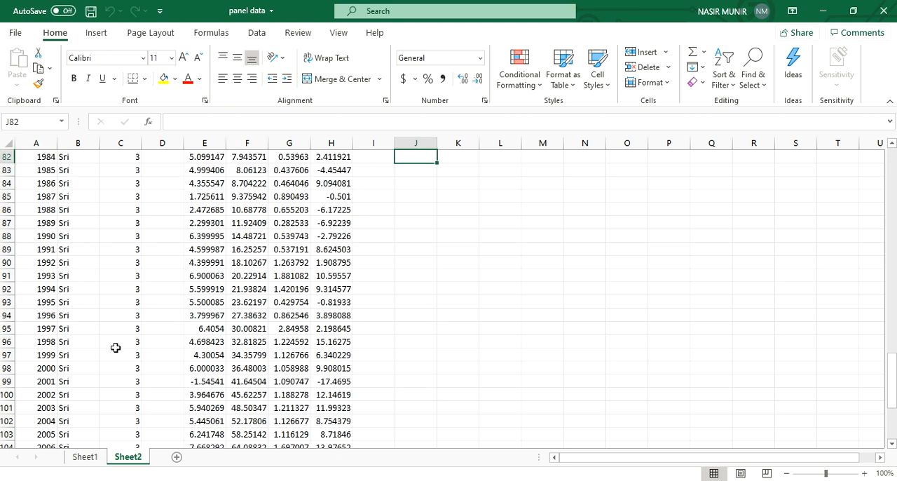
scroll(116, 347, up, 20)
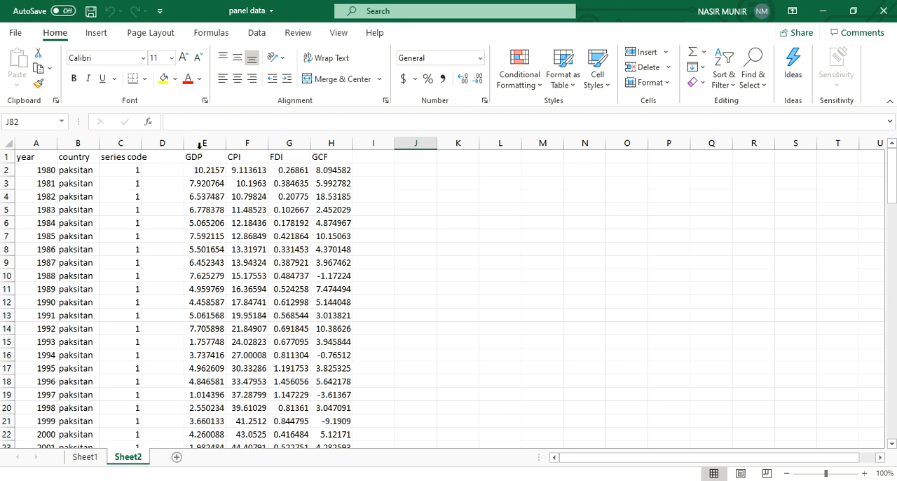
scroll(199, 370, down, 6)
scroll(199, 370, down, 4)
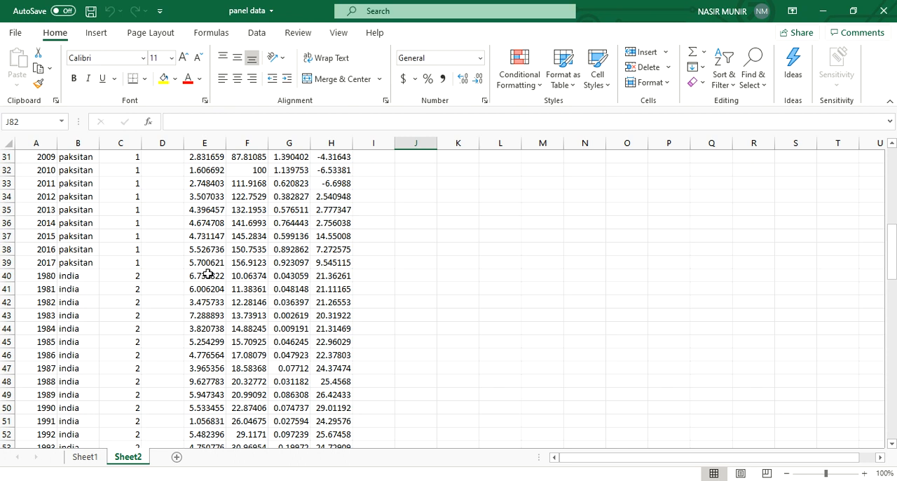
scroll(209, 274, down, 14)
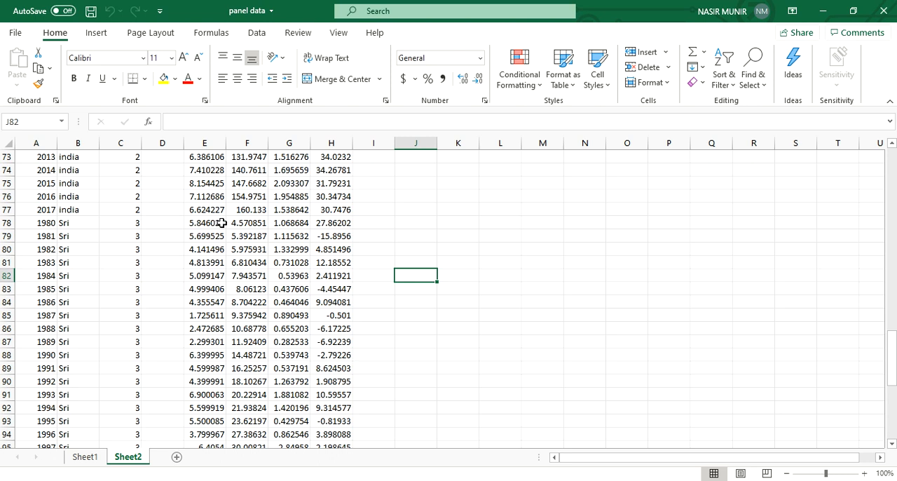
scroll(221, 223, up, 20)
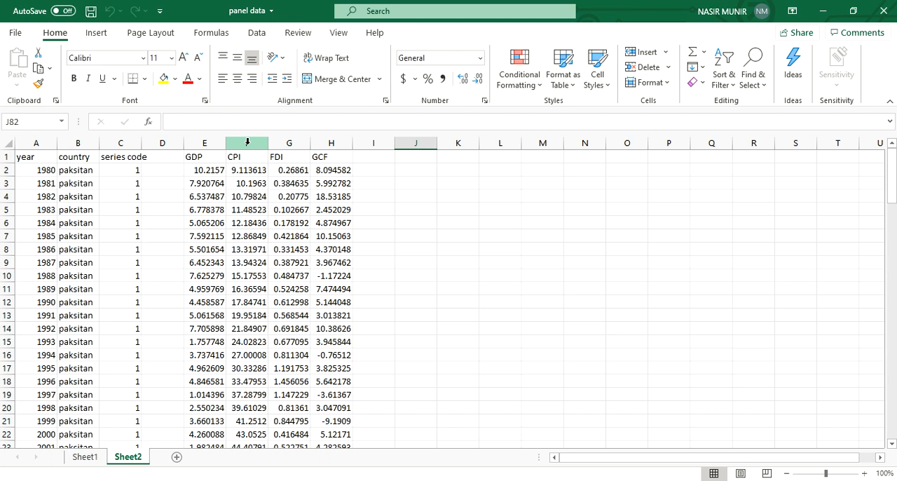
Step: Inspect the FDI column, checking the rows where one country's data ends and the next country's begins
click(296, 157)
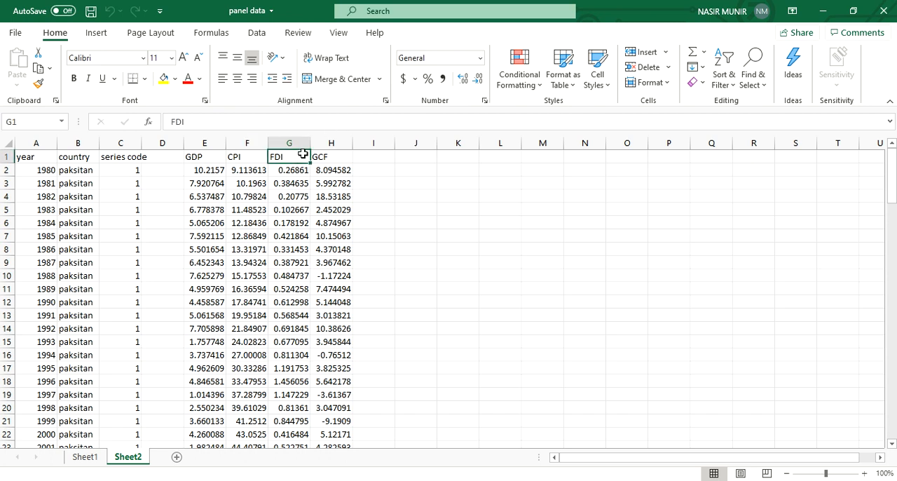
click(294, 141)
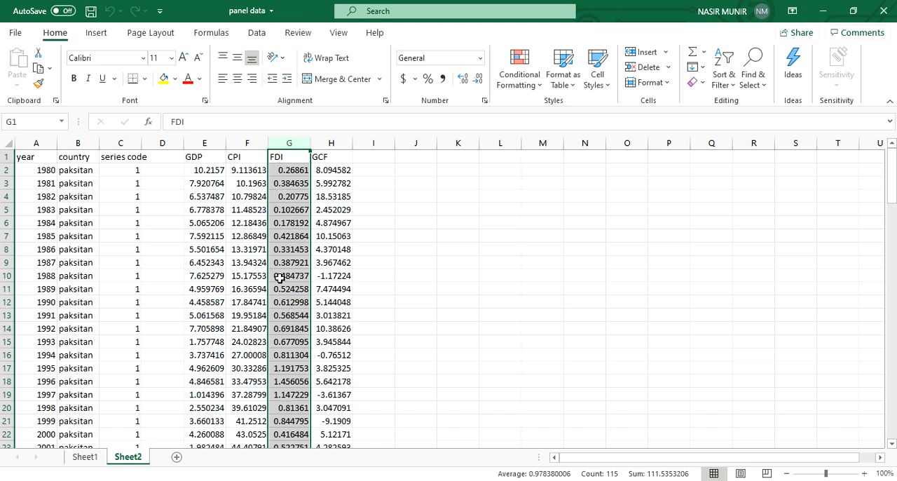
click(297, 173)
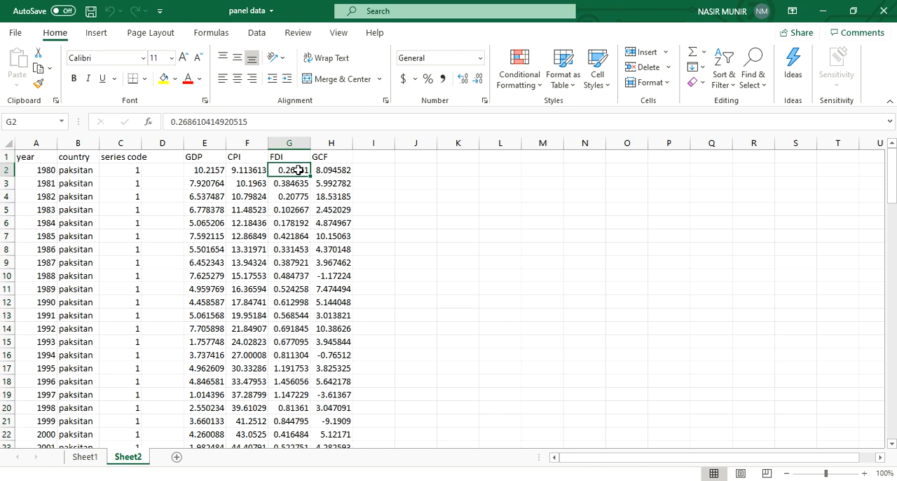
scroll(299, 170, down, 11)
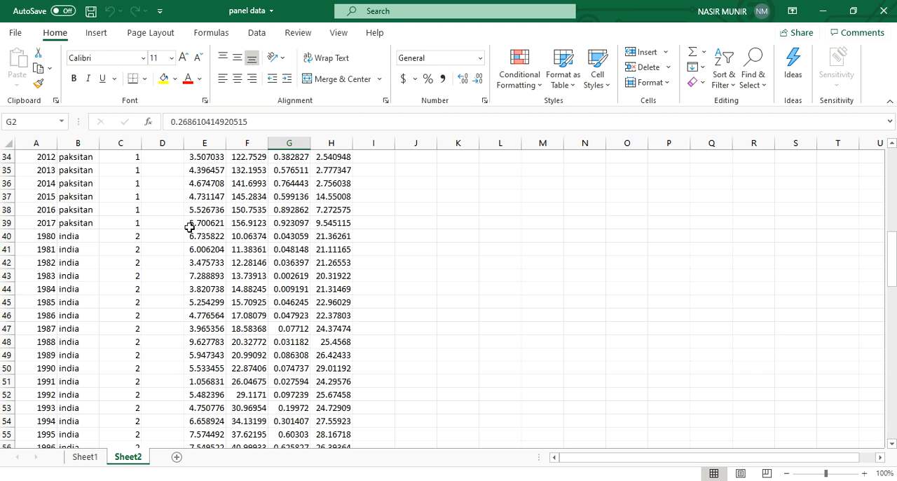
click(288, 219)
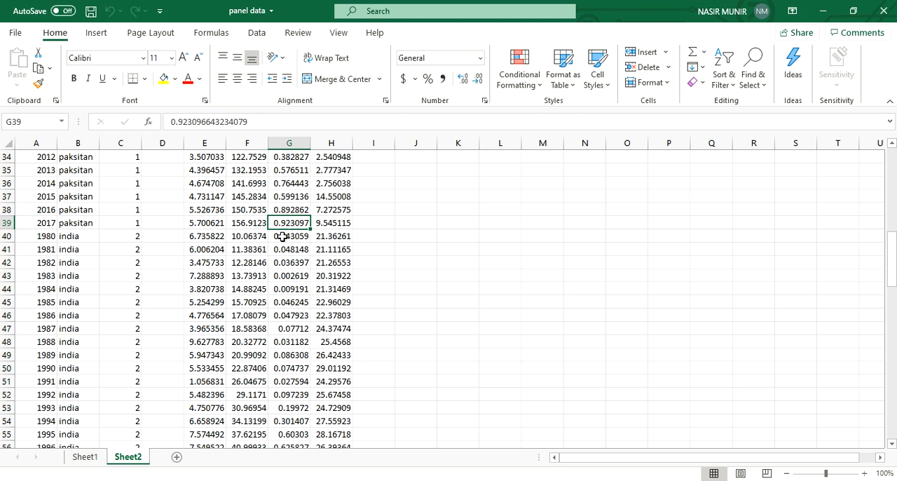
scroll(291, 287, down, 8)
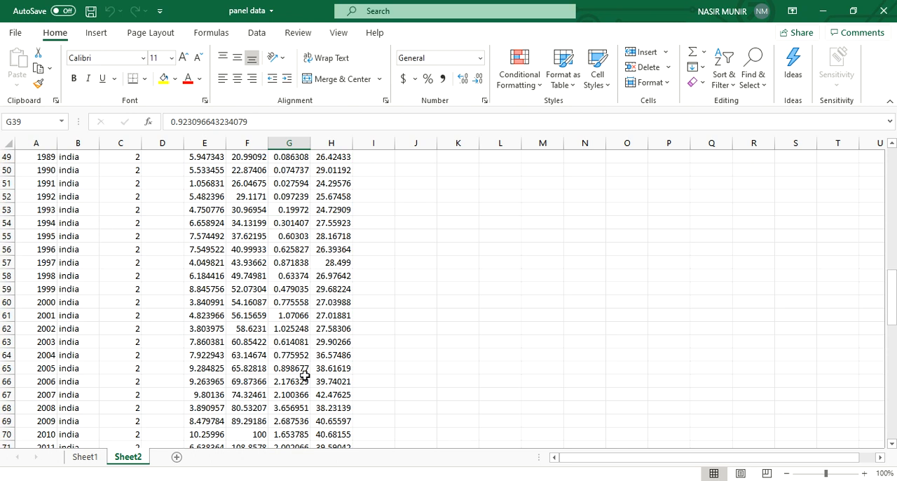
scroll(305, 376, down, 2)
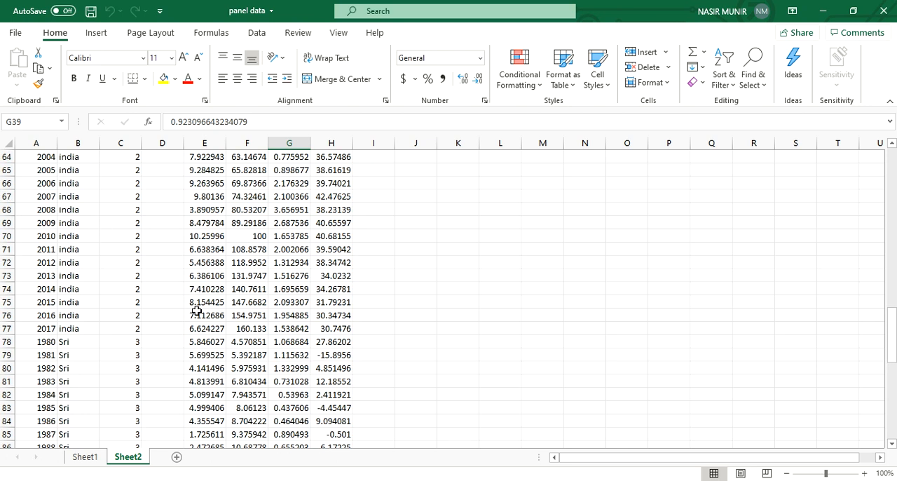
click(293, 329)
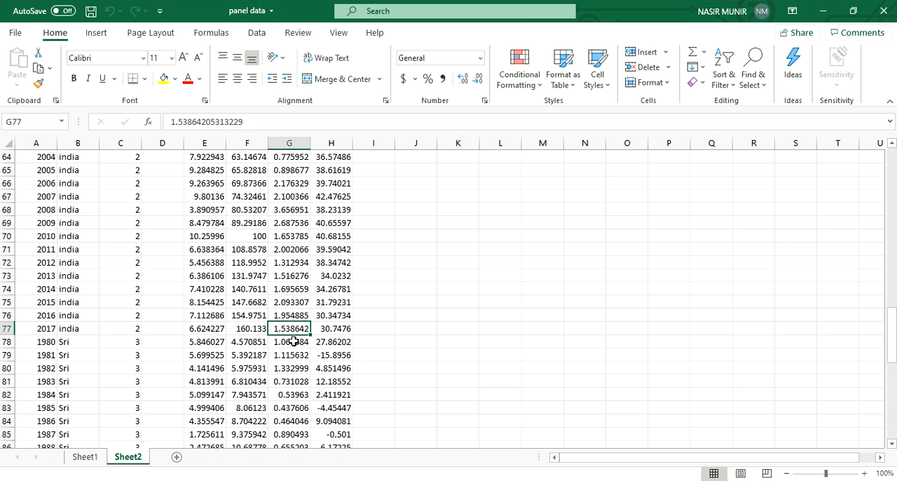
click(293, 341)
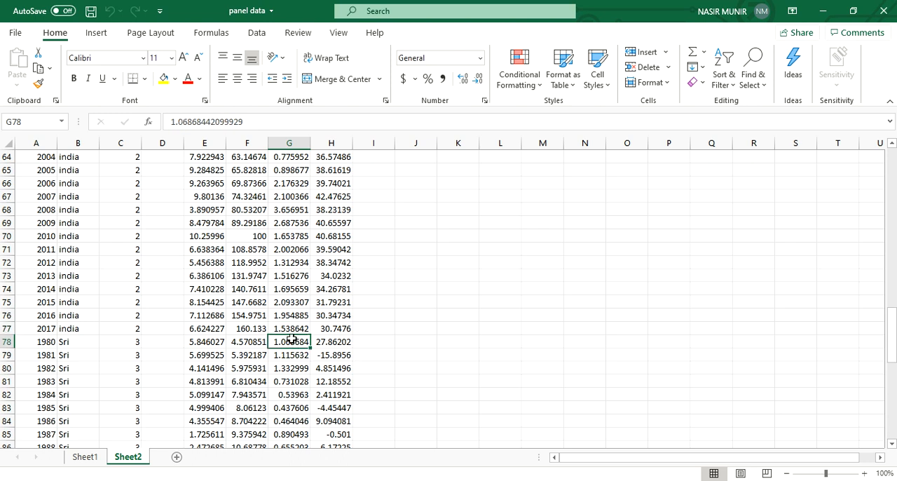
scroll(291, 341, down, 7)
scroll(291, 350, up, 7)
scroll(291, 350, up, 20)
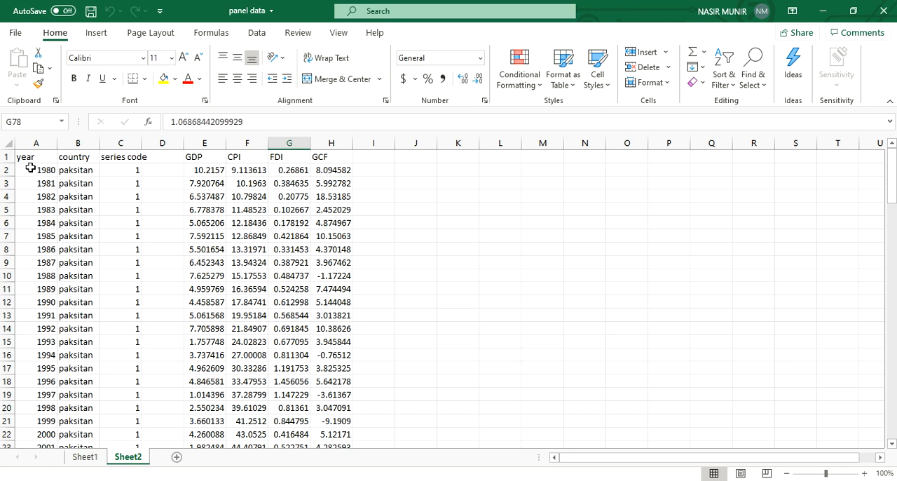
Step: Check the year column's start and end years for each country block down to the last data row
scroll(37, 222, down, 1)
scroll(36, 222, down, 5)
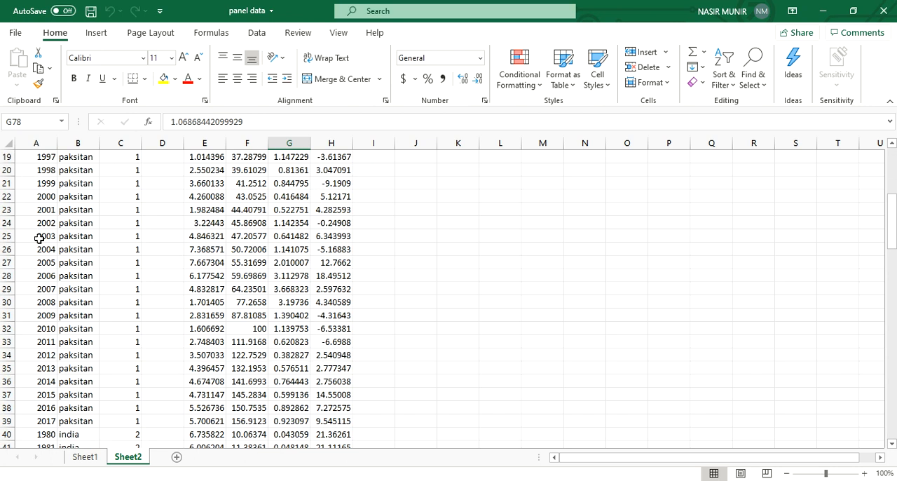
click(40, 423)
scroll(42, 424, down, 2)
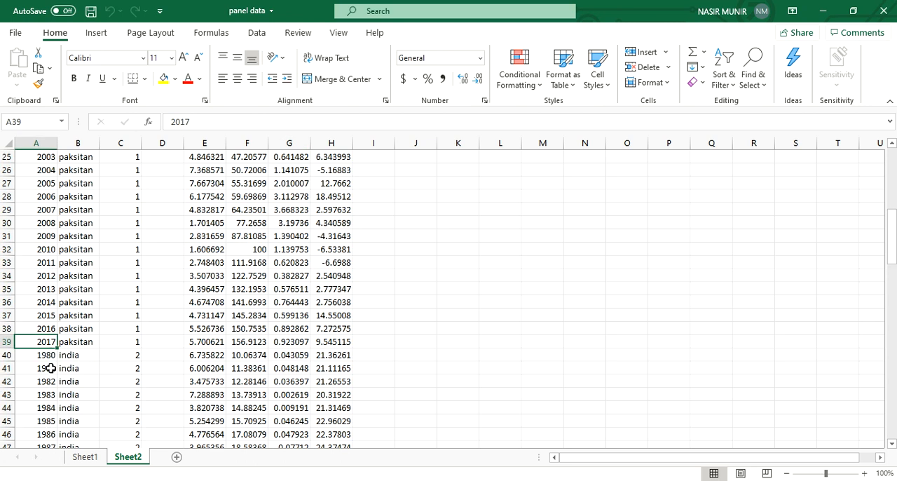
scroll(50, 379, down, 3)
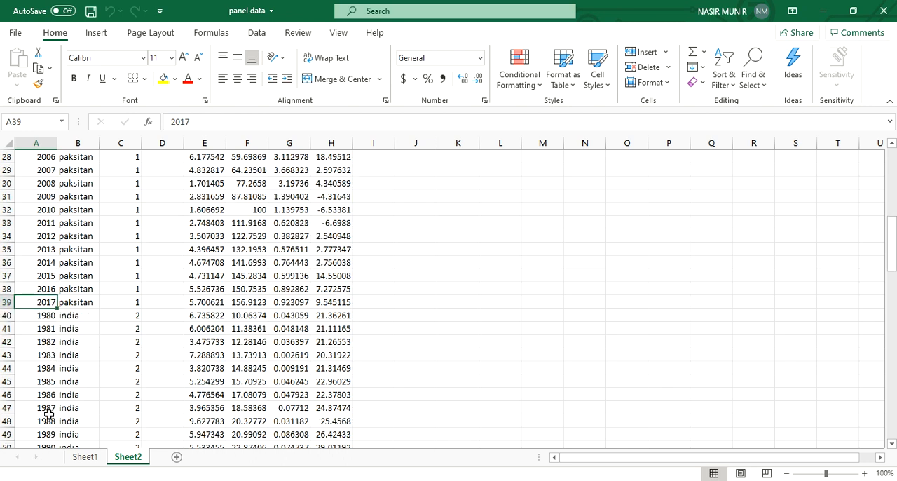
scroll(47, 419, down, 4)
scroll(70, 375, down, 7)
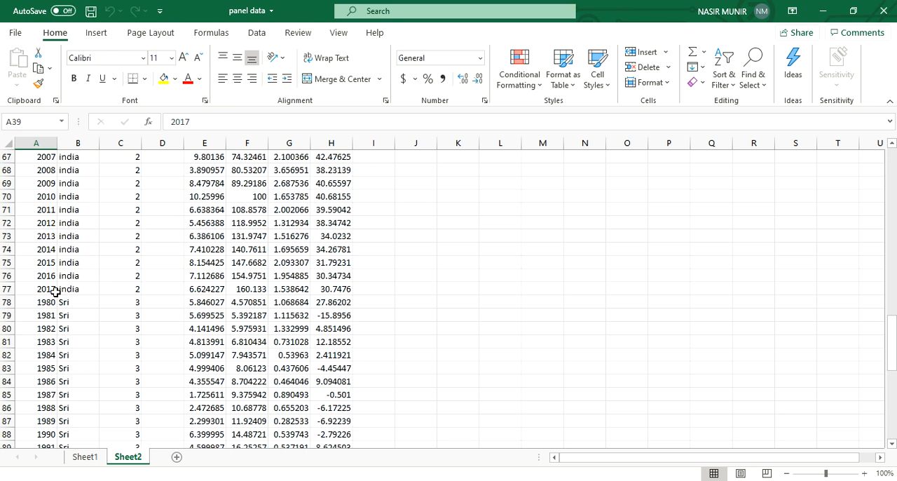
scroll(49, 351, down, 11)
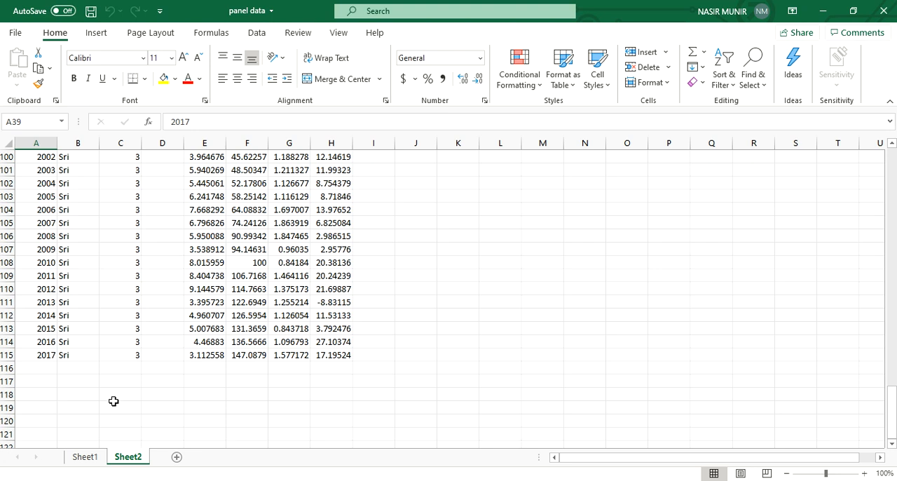
scroll(113, 401, up, 20)
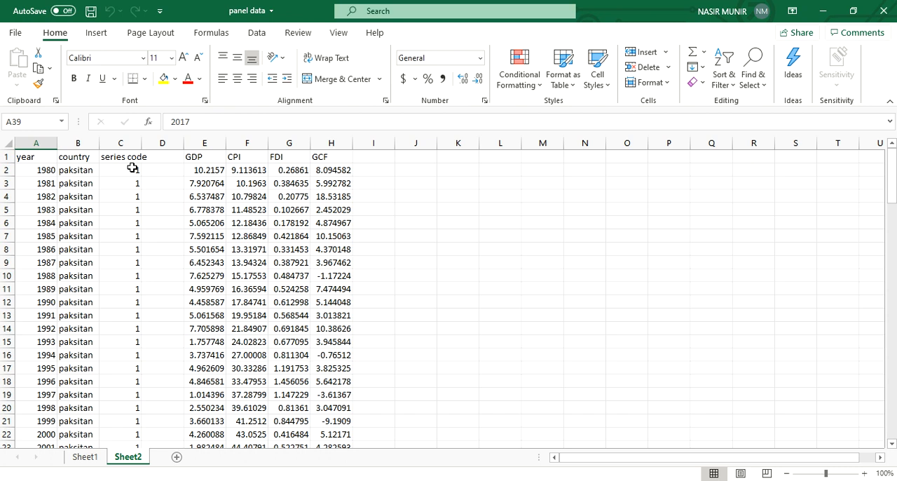
Step: Select the whole GDP column and look through its values across the country blocks
click(214, 156)
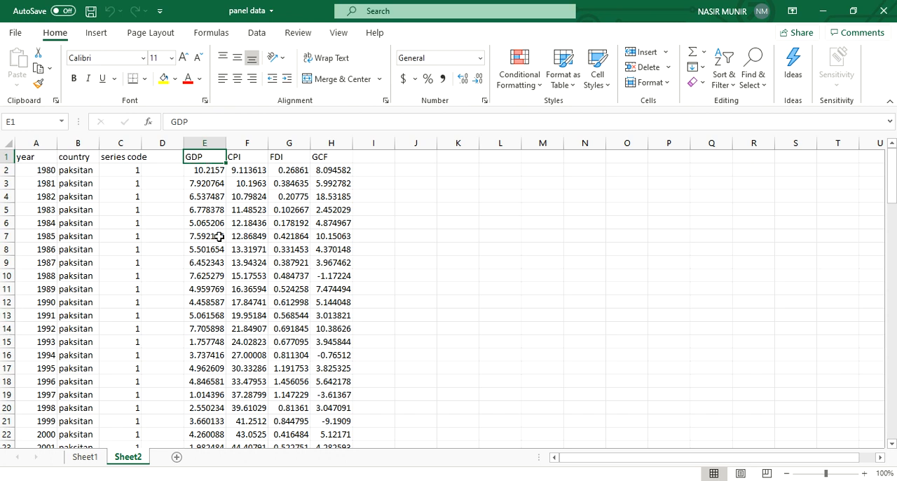
click(207, 143)
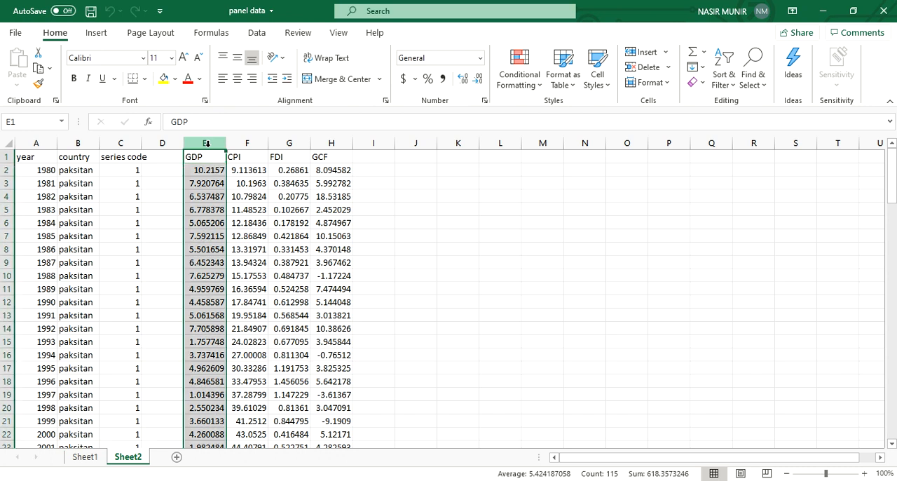
scroll(194, 236, down, 5)
scroll(194, 236, down, 11)
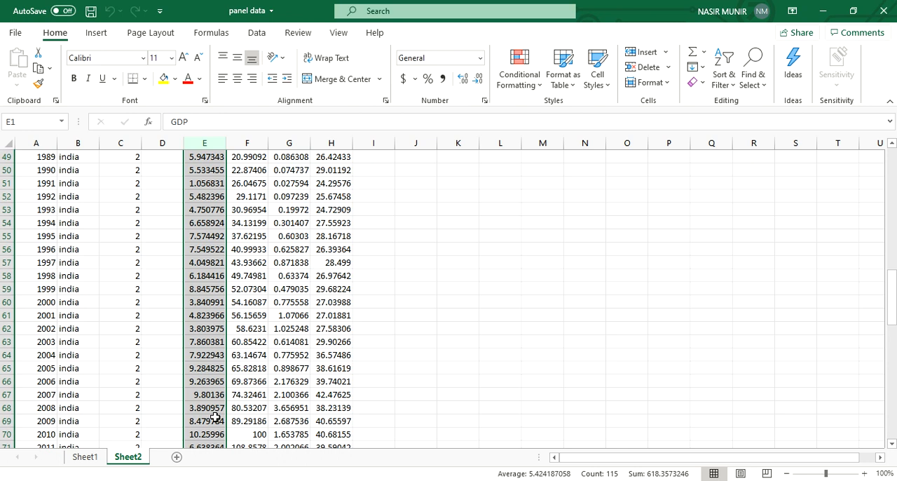
scroll(207, 410, up, 16)
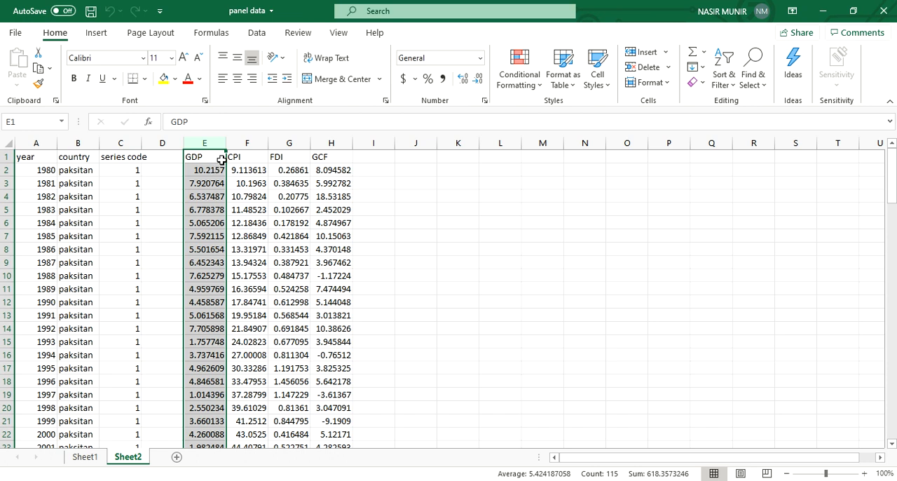
Step: Copy the data range C1:H115, from the series code header through the last GCF value
drag(133, 158, 337, 415)
right_click(327, 403)
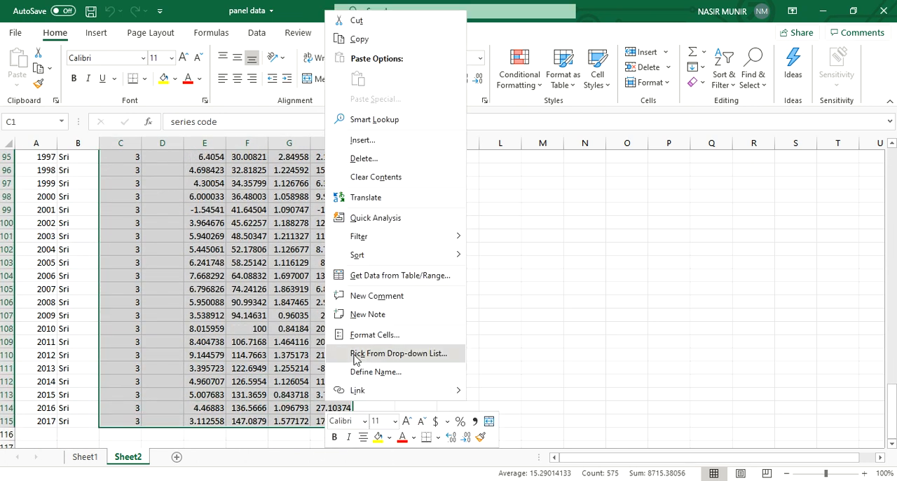
click(410, 39)
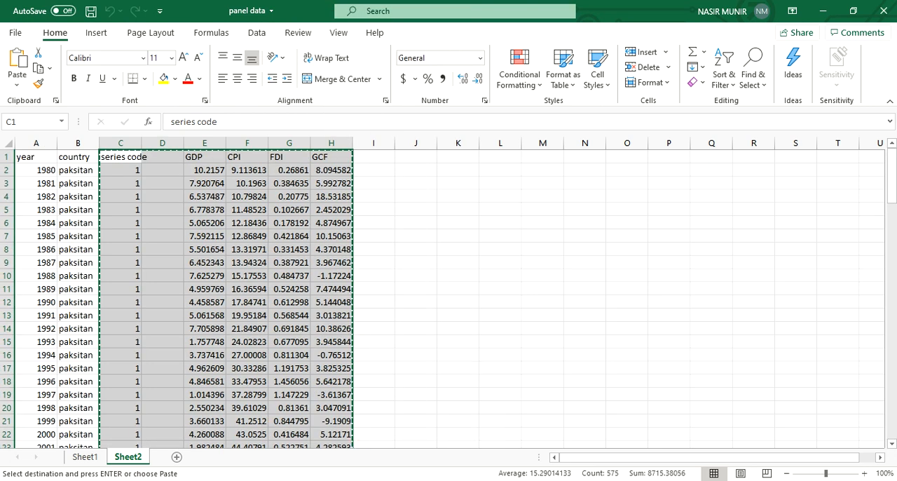
Step: Switch to EViews and start a new workfile with the Balanced Panel structure type
key(alt+Tab)
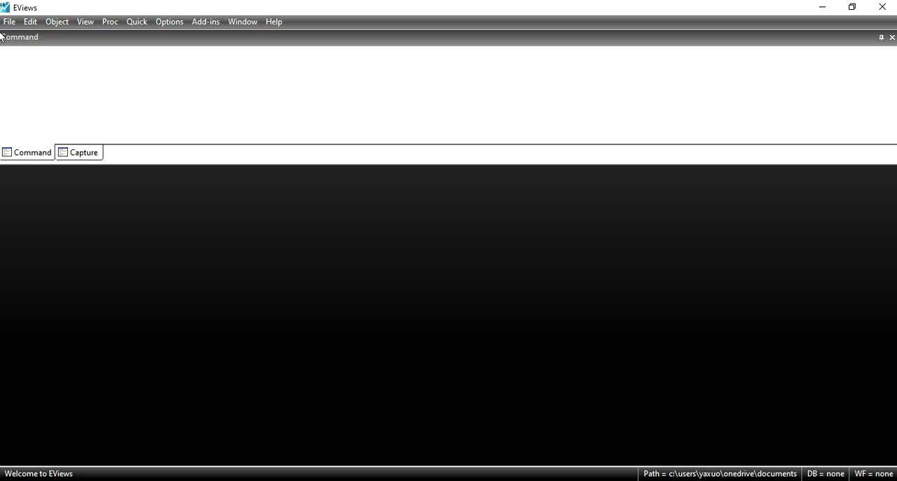
click(9, 22)
mouse_move(44, 38)
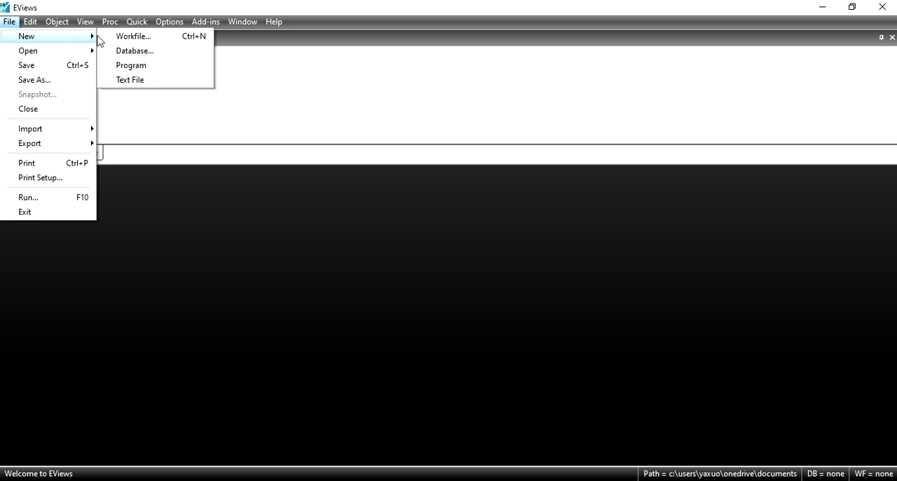
click(133, 36)
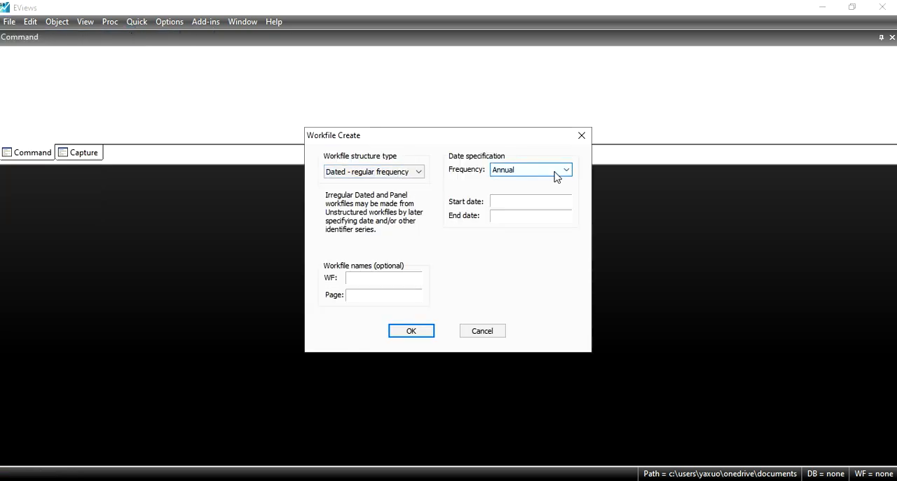
click(403, 177)
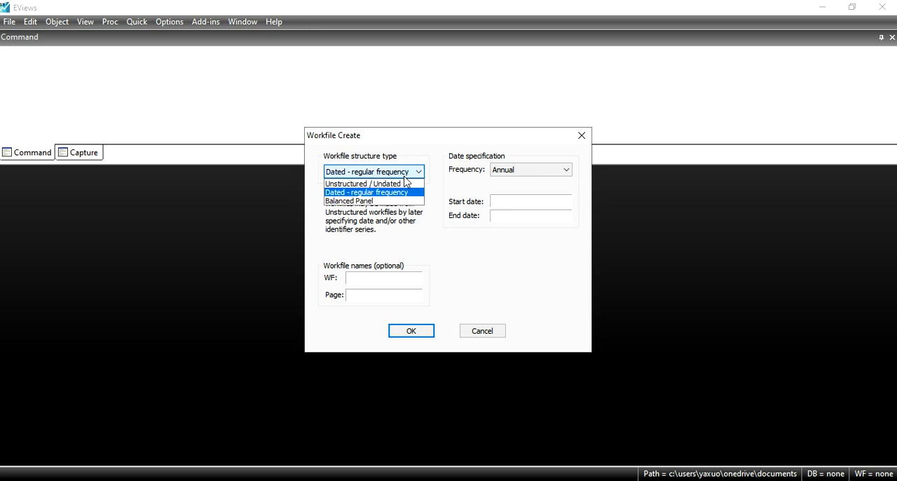
click(376, 202)
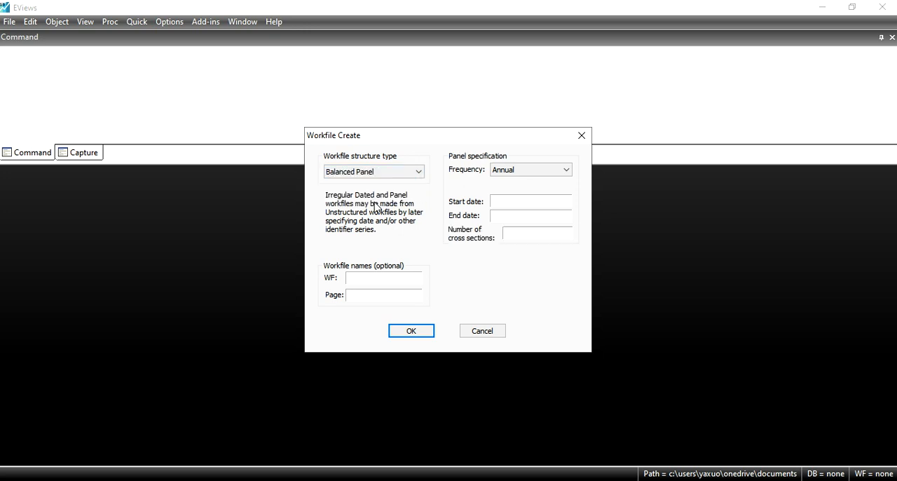
Step: Create the annual panel workfile with start date 1980, end date 2017 and 3 cross sections
click(551, 205)
text(98)
key(BackSpace)
key(BackSpace)
text(1980)
click(555, 217)
text(2017)
click(532, 230)
text(3)
click(412, 333)
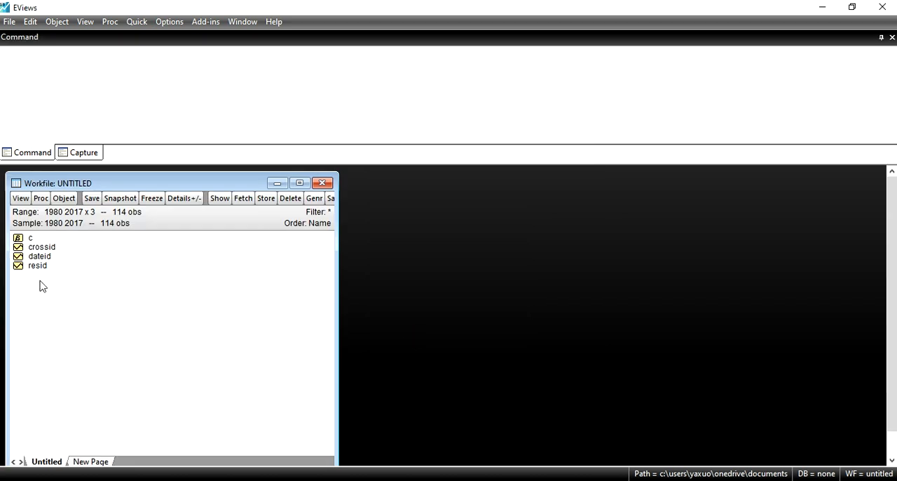
Step: Paste the copied data with its header row into a new empty group, and minimize the group window
click(130, 26)
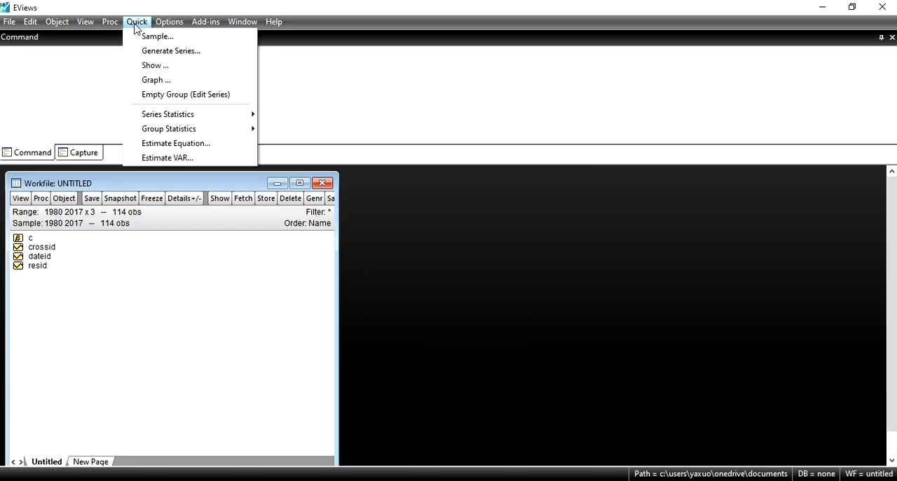
click(181, 96)
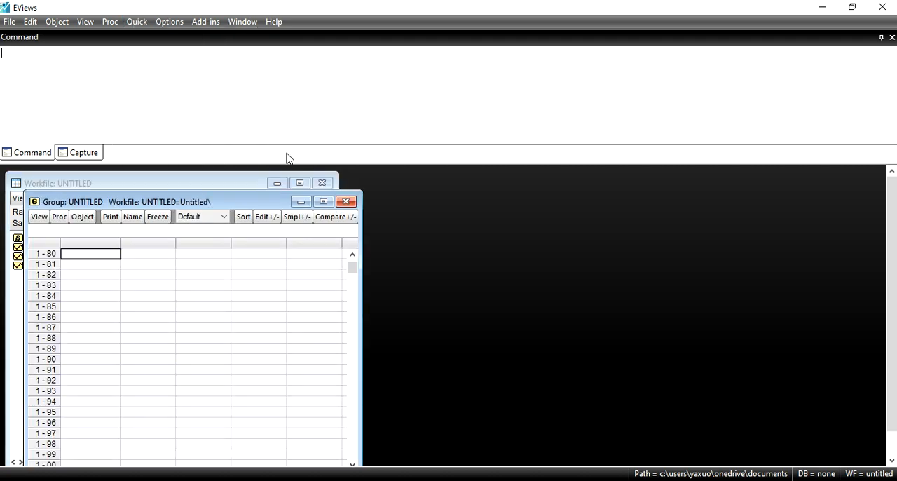
drag(353, 266, 353, 257)
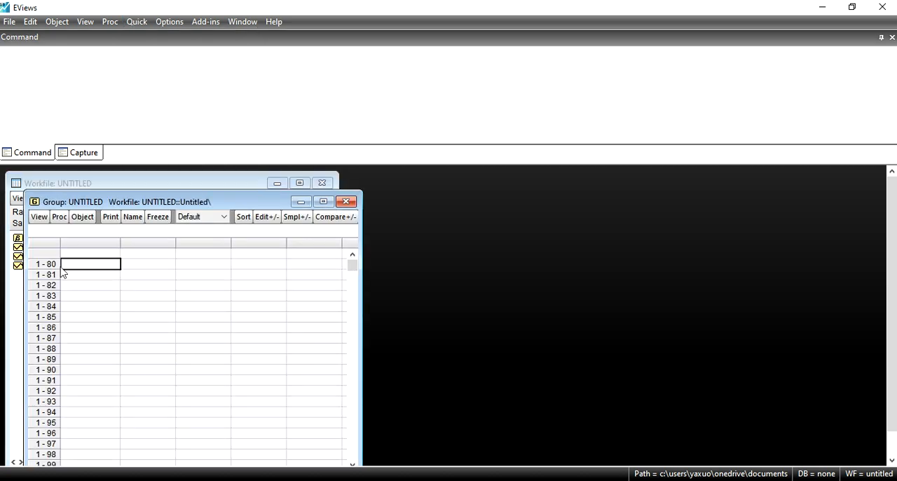
click(77, 253)
right_click(77, 254)
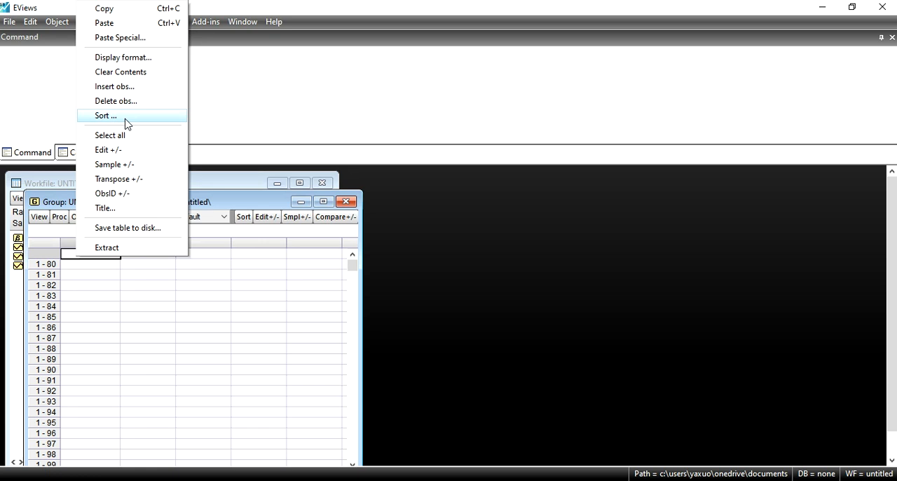
click(110, 21)
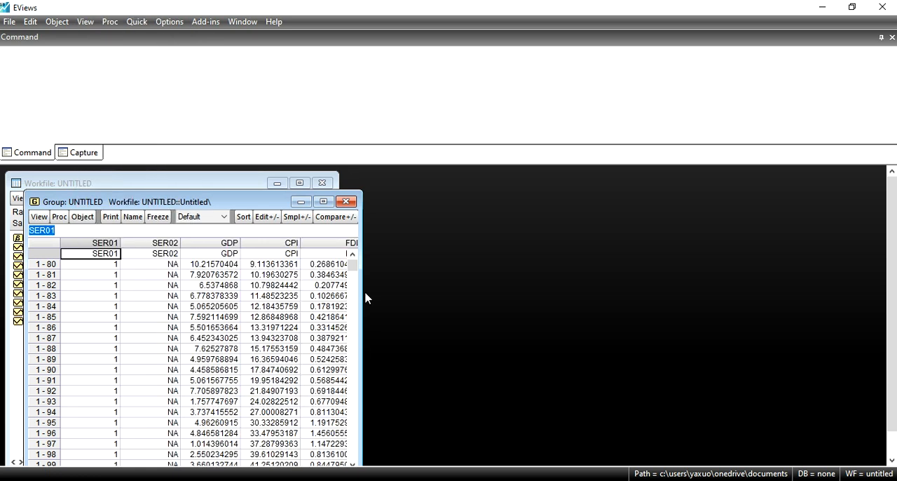
click(300, 201)
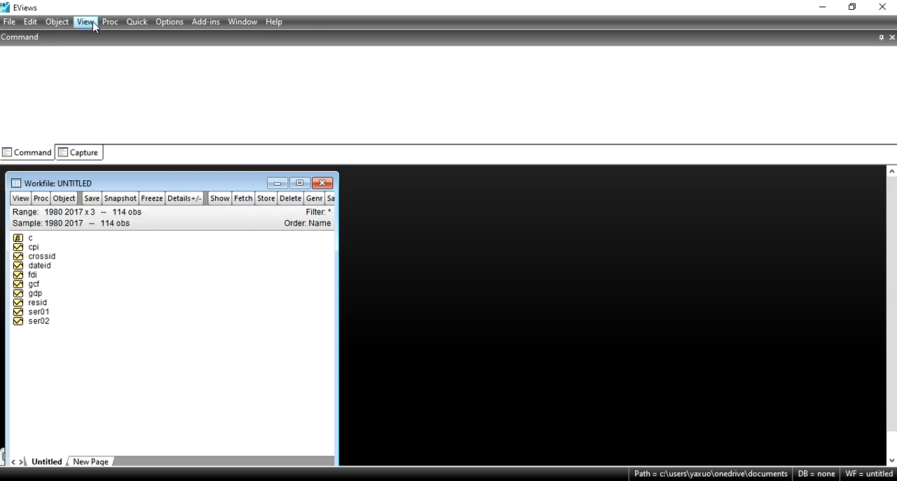
click(13, 23)
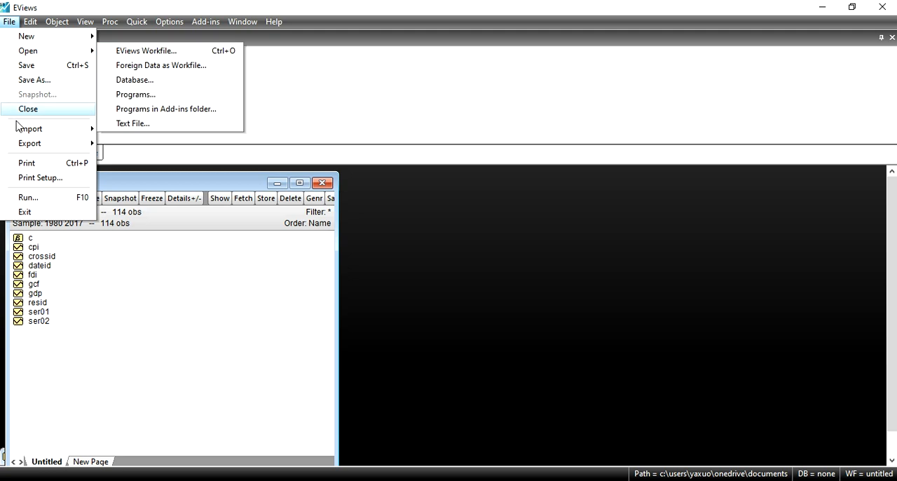
mouse_move(58, 133)
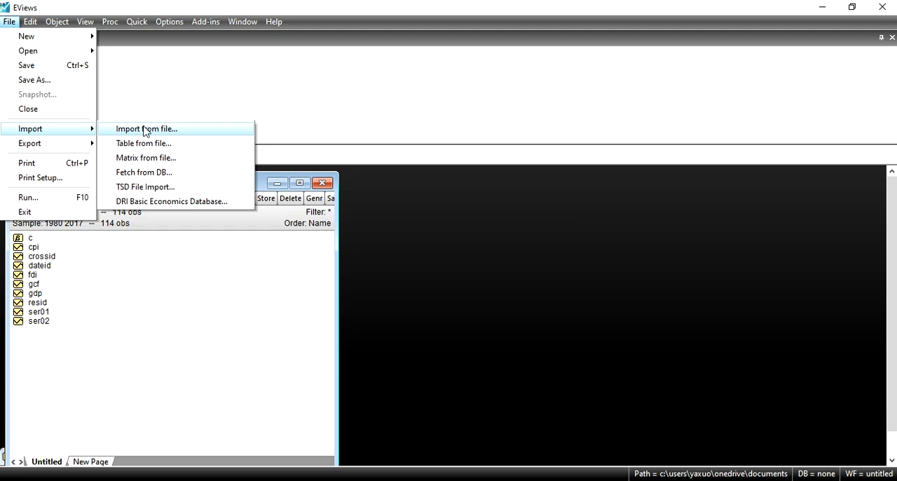
click(178, 286)
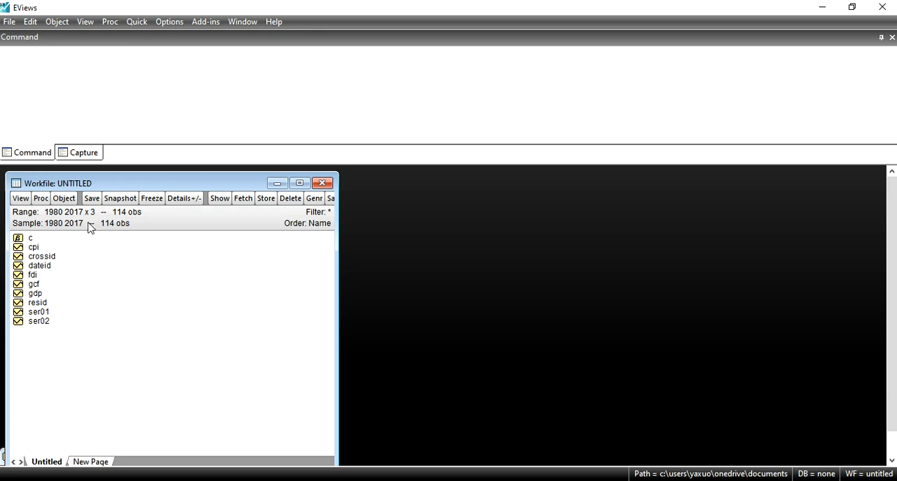
Step: Run a Summary panel unit root test on the FDI series at level, with individual intercept and a user-specified lag of 1
double_click(31, 277)
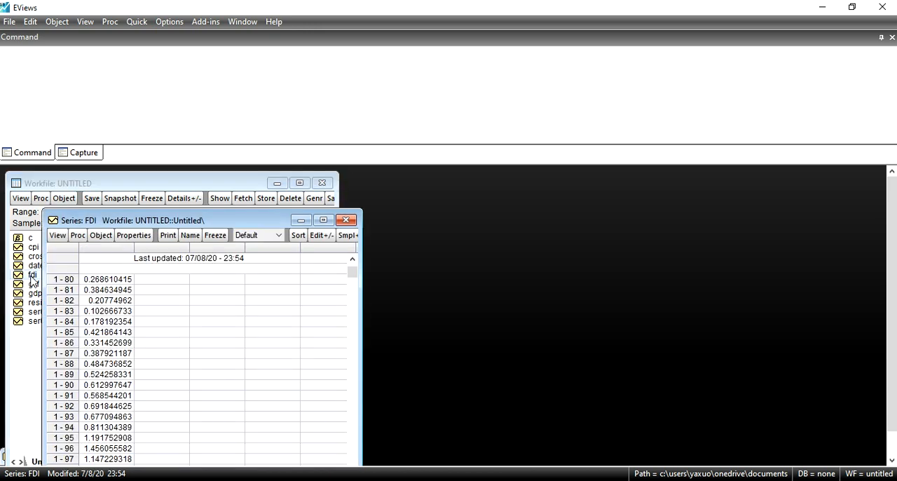
click(323, 220)
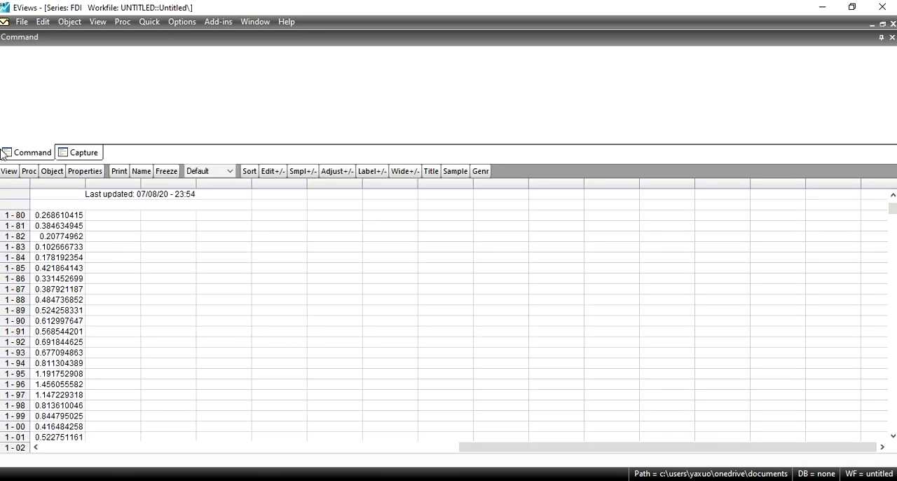
click(8, 172)
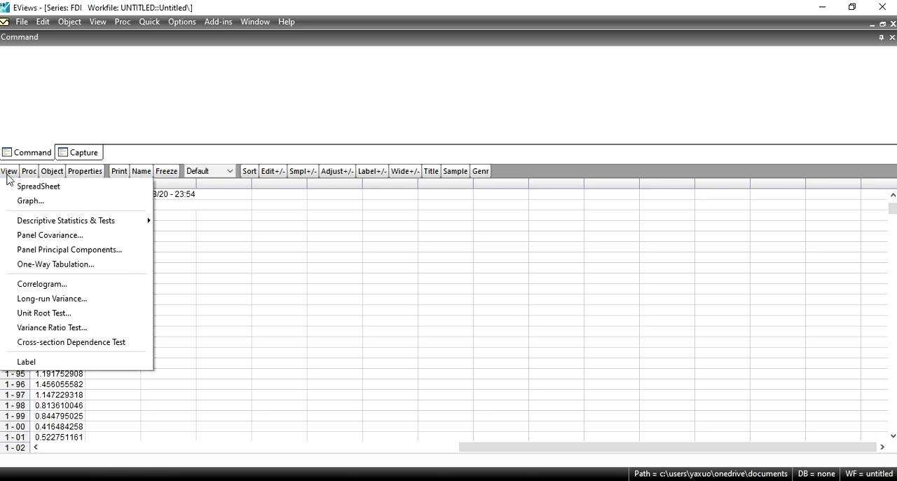
click(49, 313)
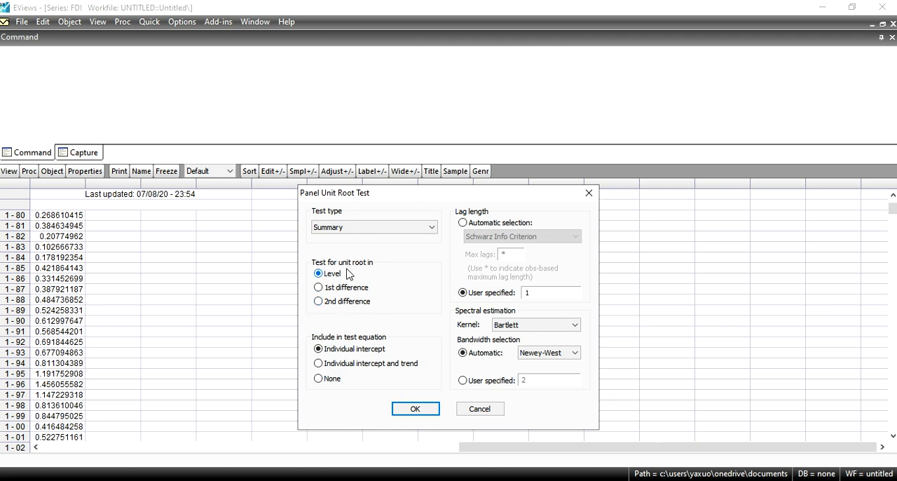
click(417, 234)
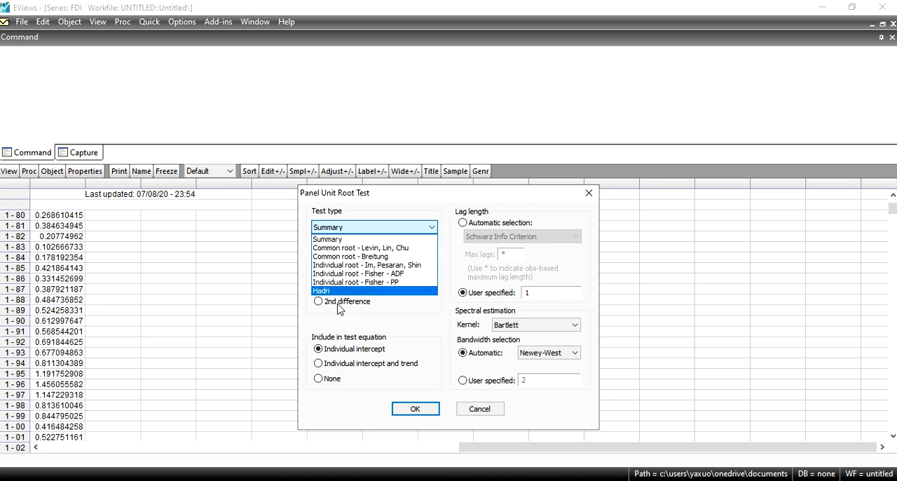
click(376, 229)
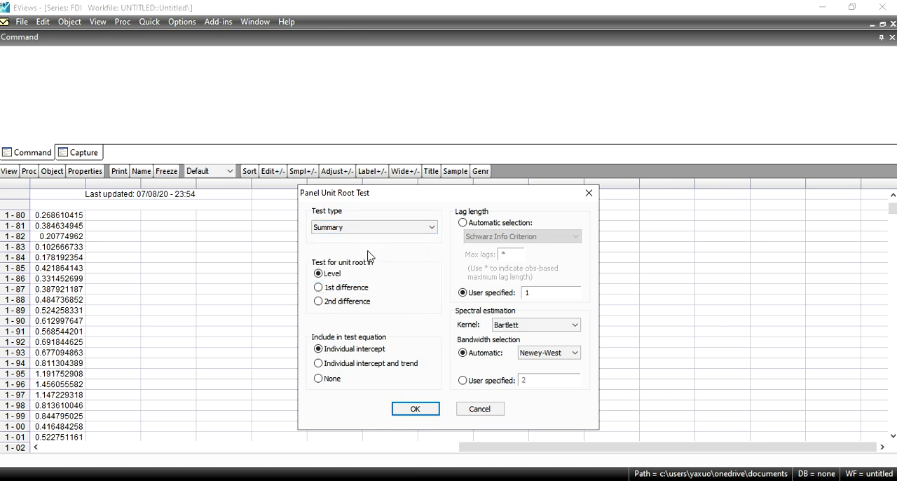
click(415, 408)
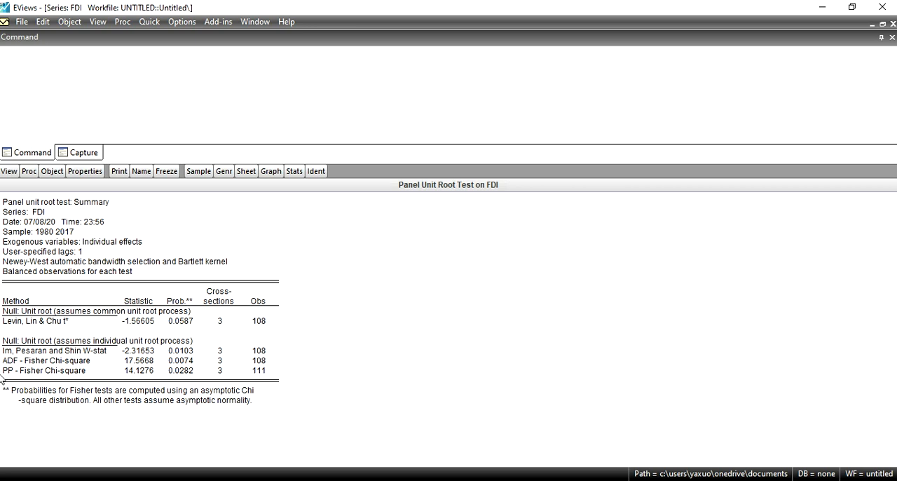
Step: Write the null hypothesis in the command window: "Ho= data is not stationary,"
click(67, 79)
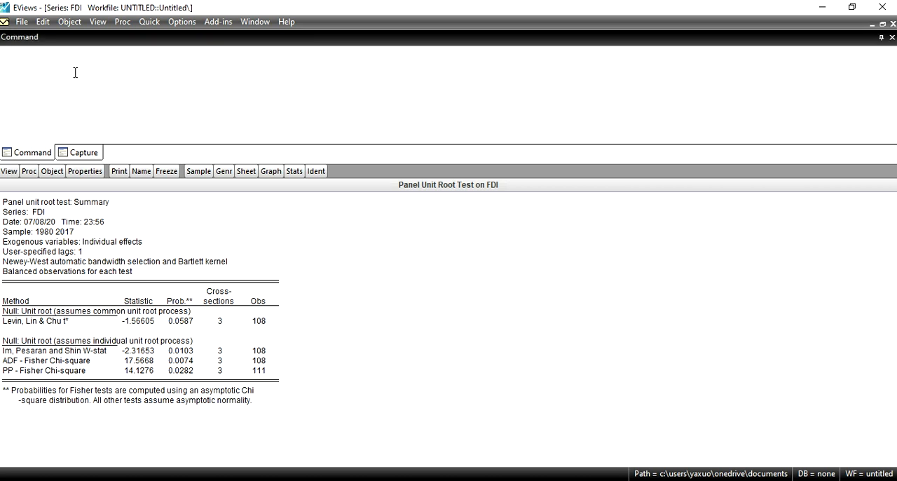
text(Ho= data is not stationary, H1= data)
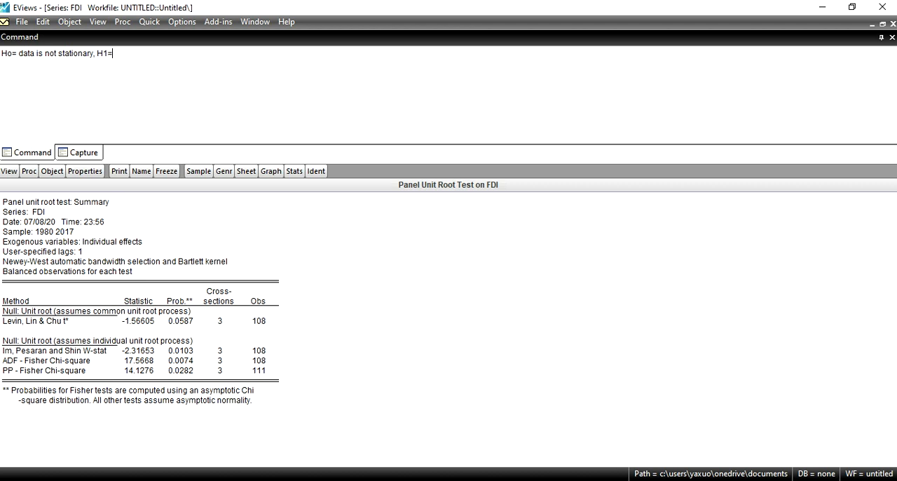
text( is statrio)
Step: Add the alternative hypothesis to the note: "H1= data is stationary,"
key(BackSpace)
key(BackSpace)
key(BackSpace)
text(ionayr)
key(BackSpace)
key(BackSpace)
text(ry)
text(,)
text(  if hte)
Step: Add the rejection rule to the note: "if the p-value is less than 0.05 then we have to reject the null hypothesis"
key(BackSpace)
key(BackSpace)
key(BackSpace)
text(htr)
key(BackSpace)
text(e)
key(BackSpace)
key(BackSpace)
key(BackSpace)
text(the p-v)
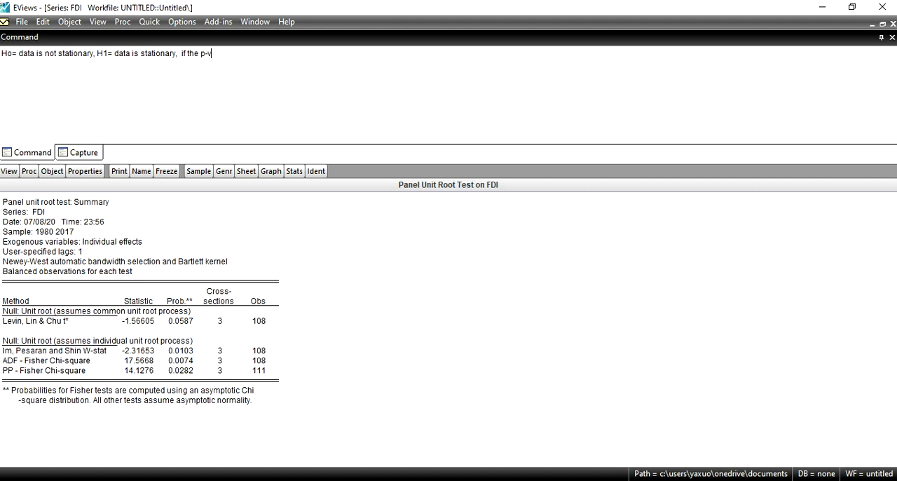
text(alue is less t)
text(han 0.05 th)
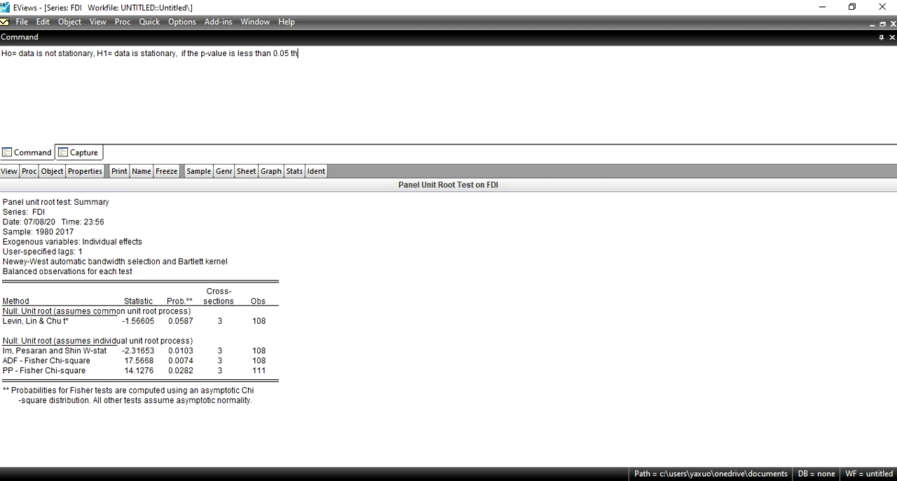
text(en we have to reject the )
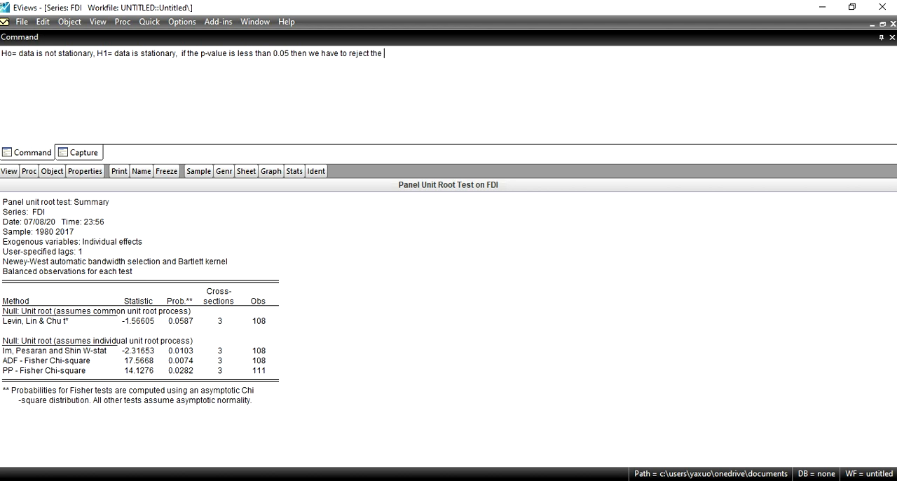
text(null hypothesis, and if the p)
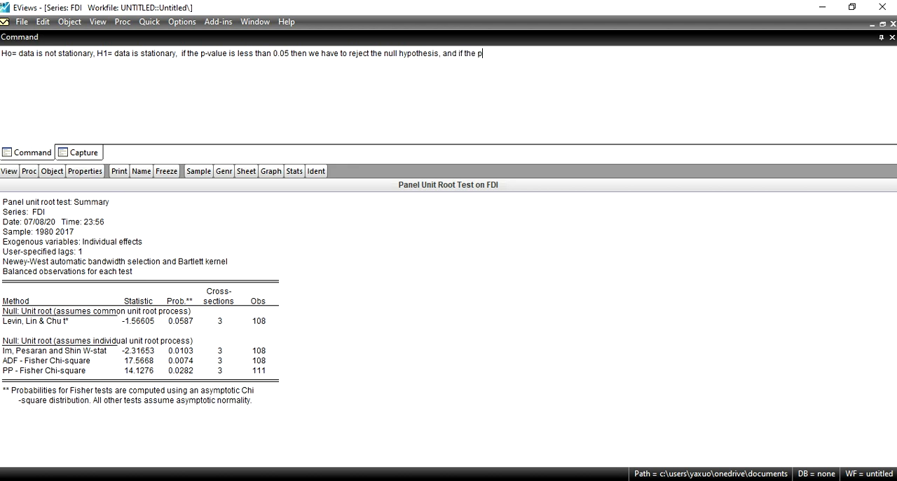
text(-values is greater than 0.05 then we have t)
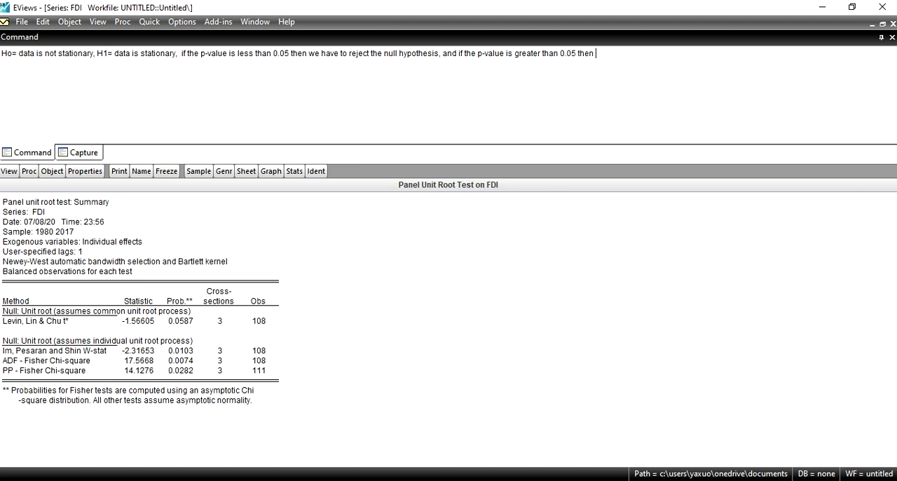
text(o accept the null)
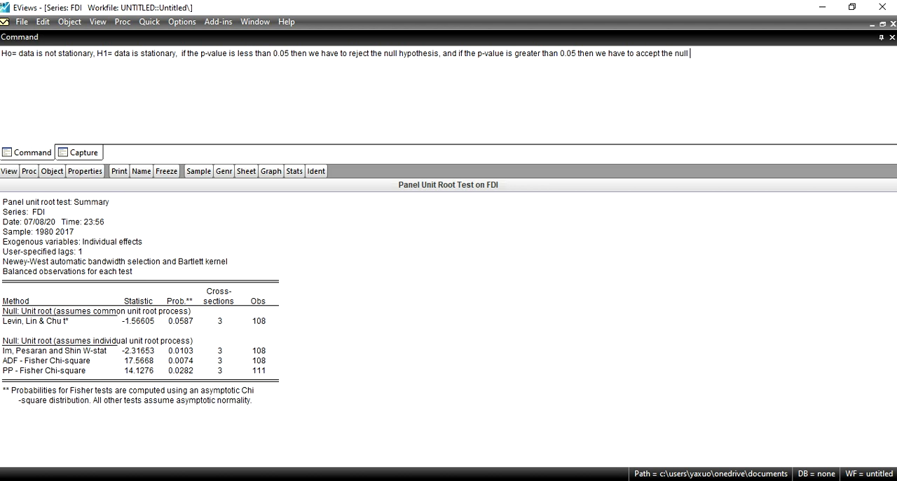
text( hypothesis.)
Step: Run a Summary panel unit root test on the gdp series at level with individual intercept and 1 lag, and maximize the results
click(872, 25)
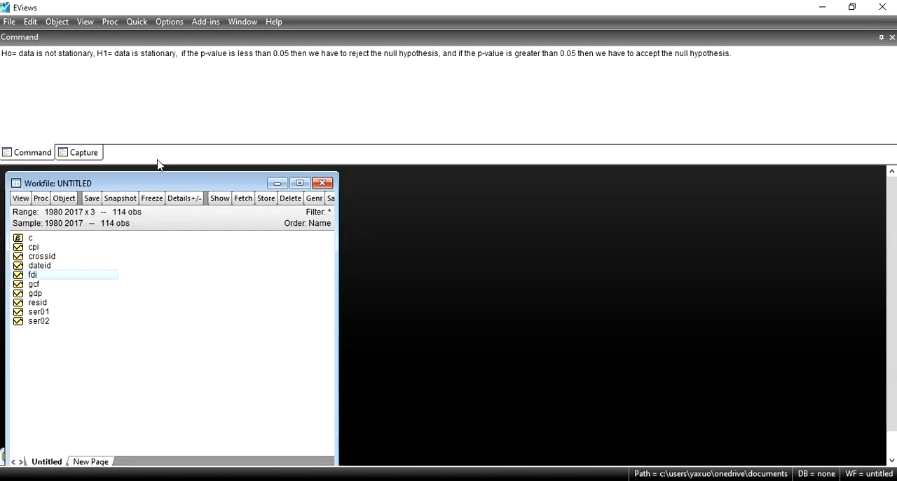
double_click(33, 294)
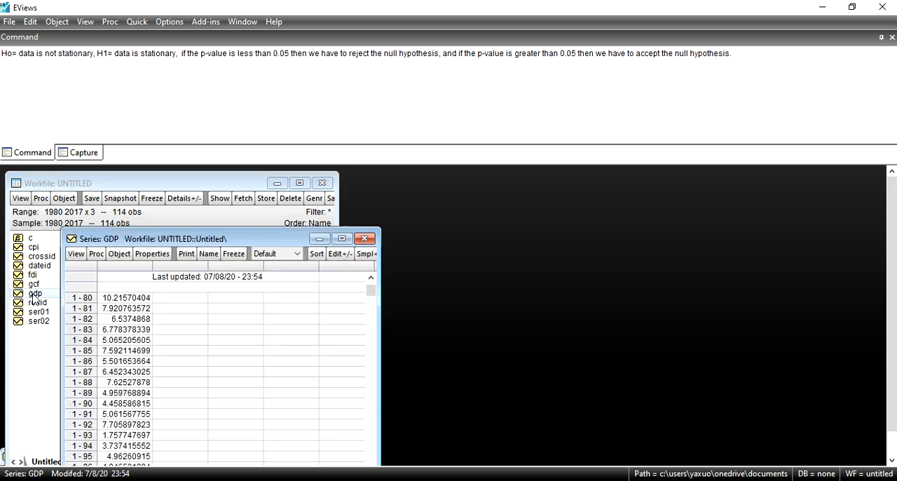
click(78, 257)
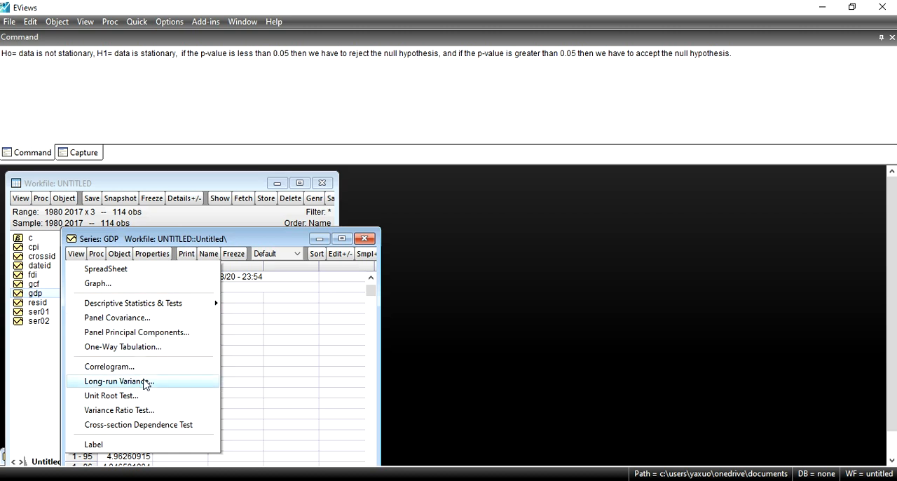
click(143, 401)
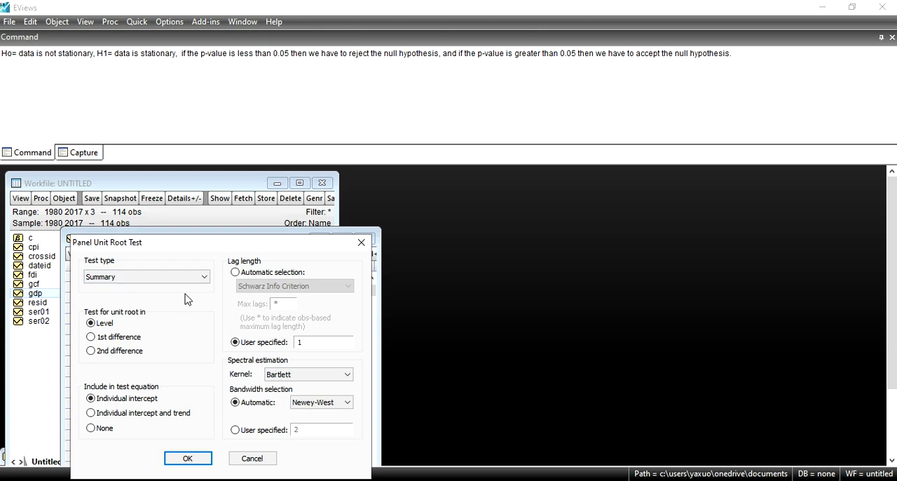
click(188, 458)
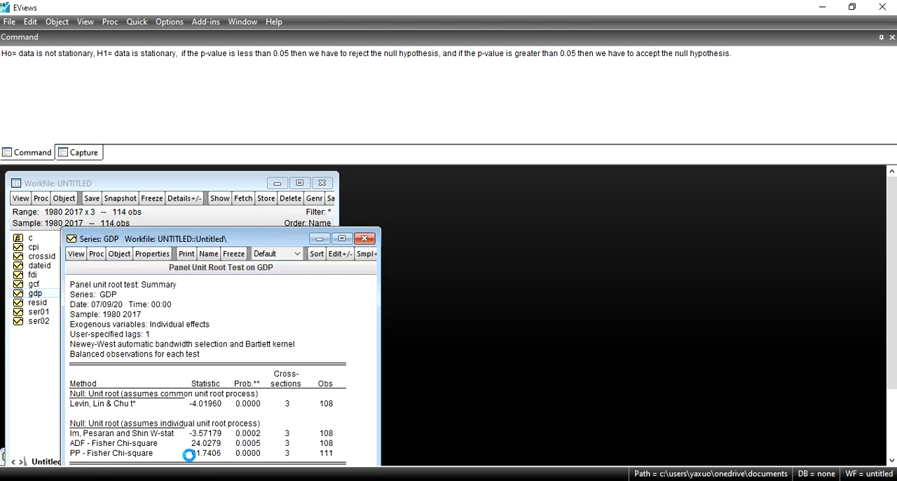
click(342, 238)
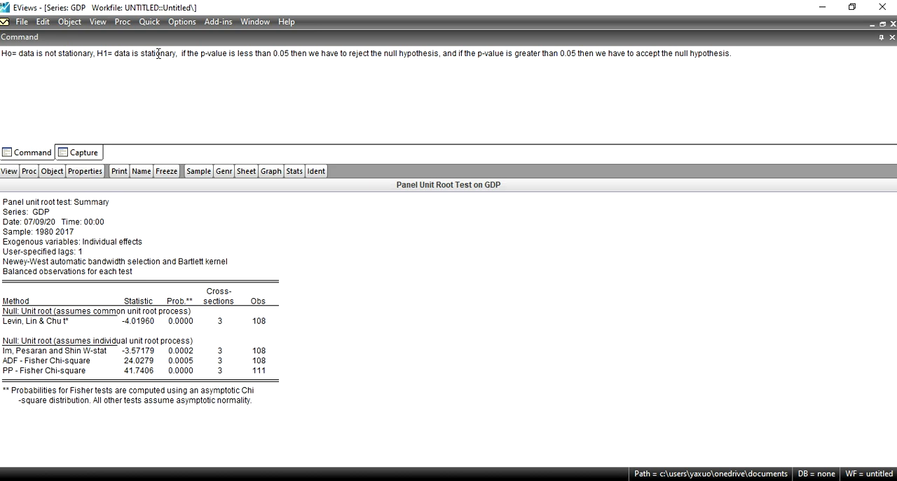
Step: Run the Summary panel unit root test on the gcf series with individual intercept and 1 lag, and maximize the results
click(868, 26)
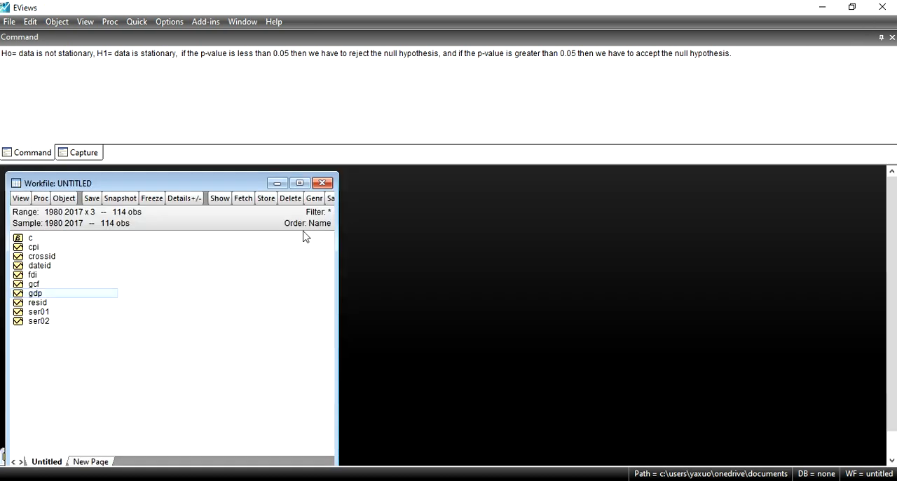
double_click(34, 285)
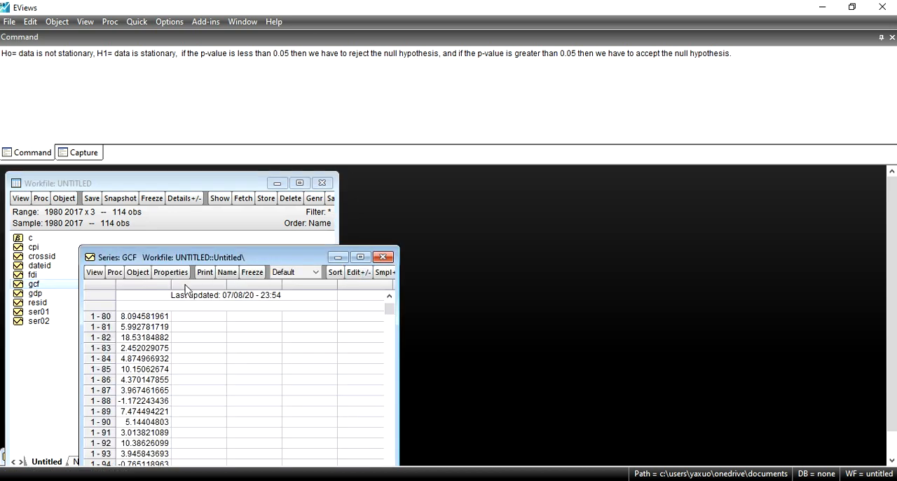
click(95, 273)
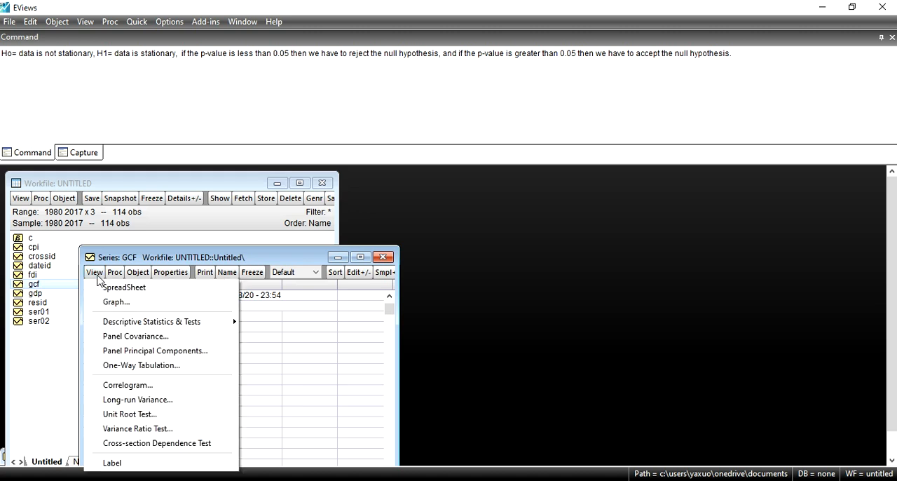
click(153, 416)
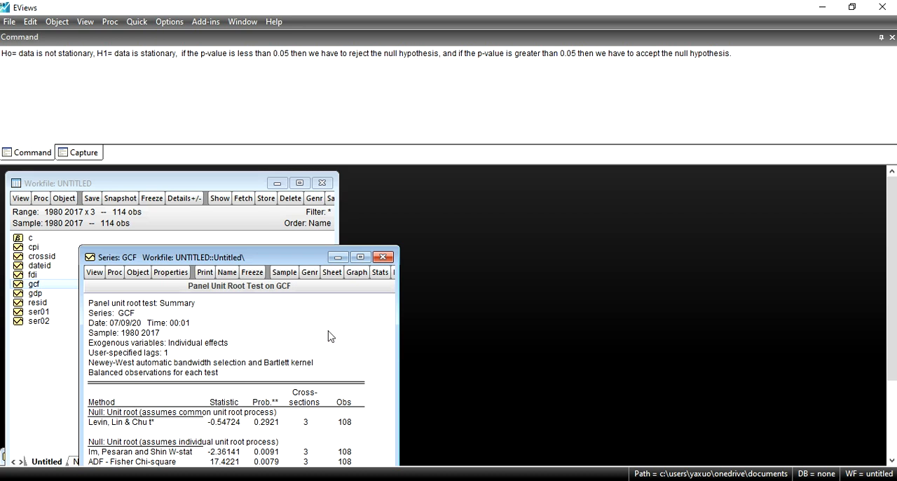
click(358, 257)
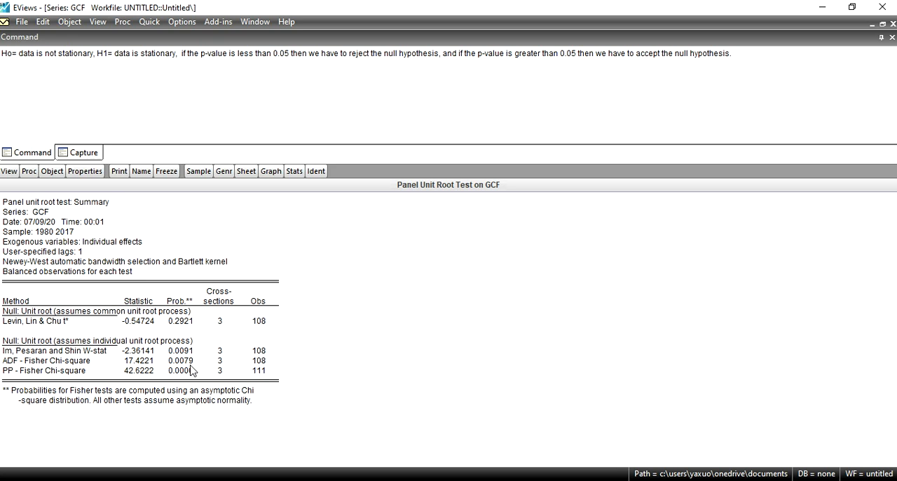
Step: Run the Hadri unit root test on the GCF series at level with individual intercept, Bartlett kernel and automatic Newey-West bandwidth
click(9, 171)
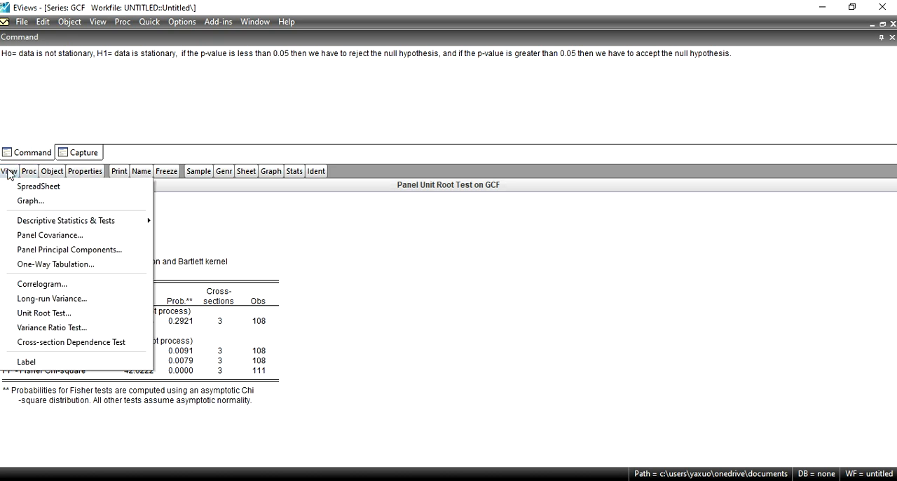
click(62, 313)
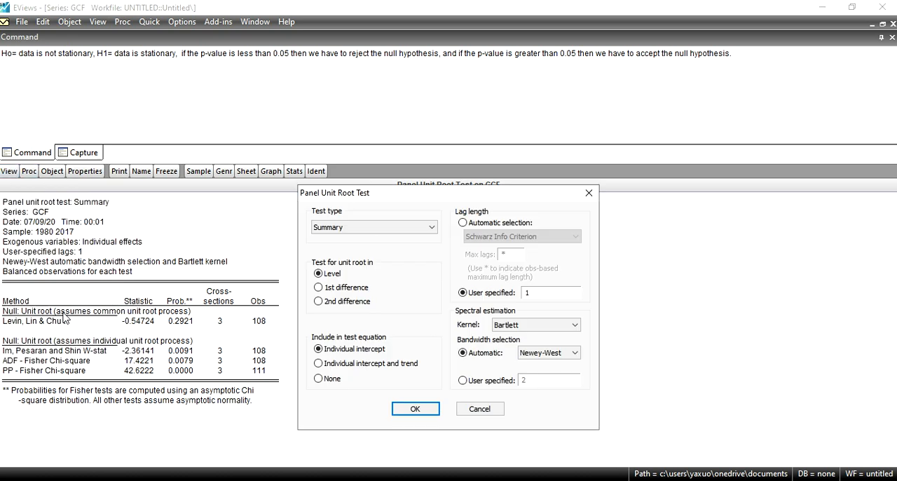
click(423, 231)
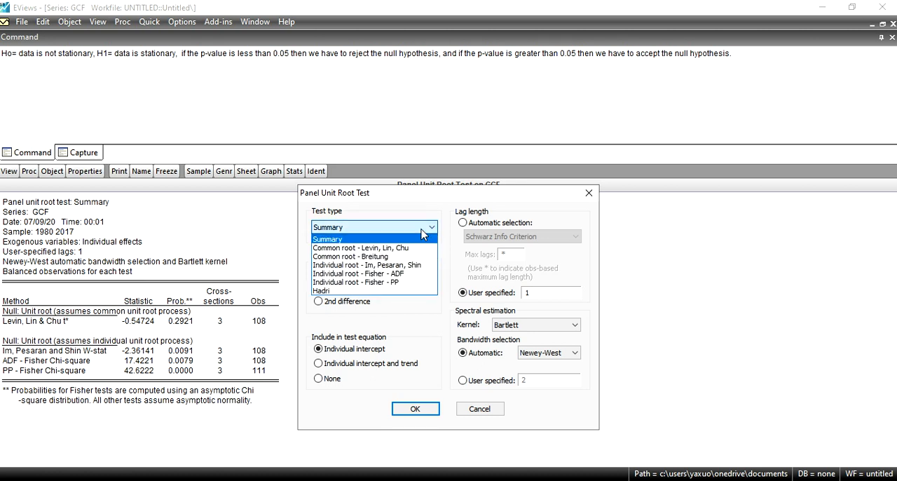
click(348, 290)
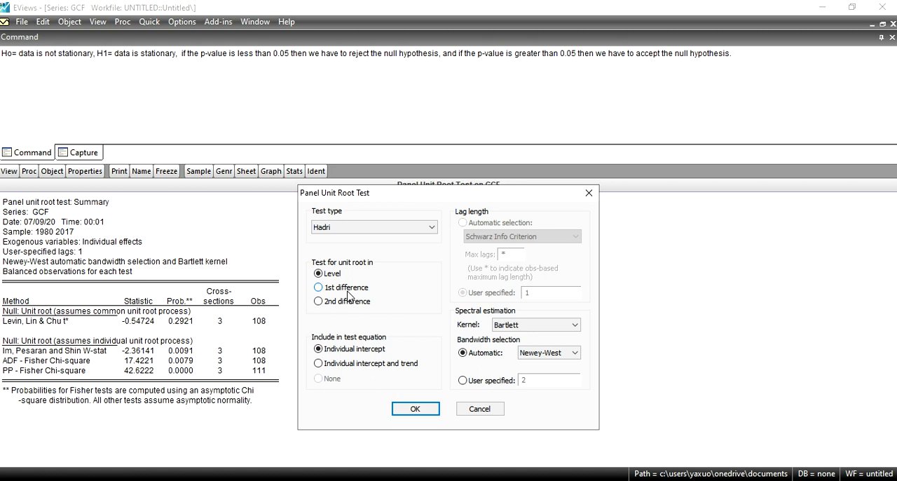
click(433, 415)
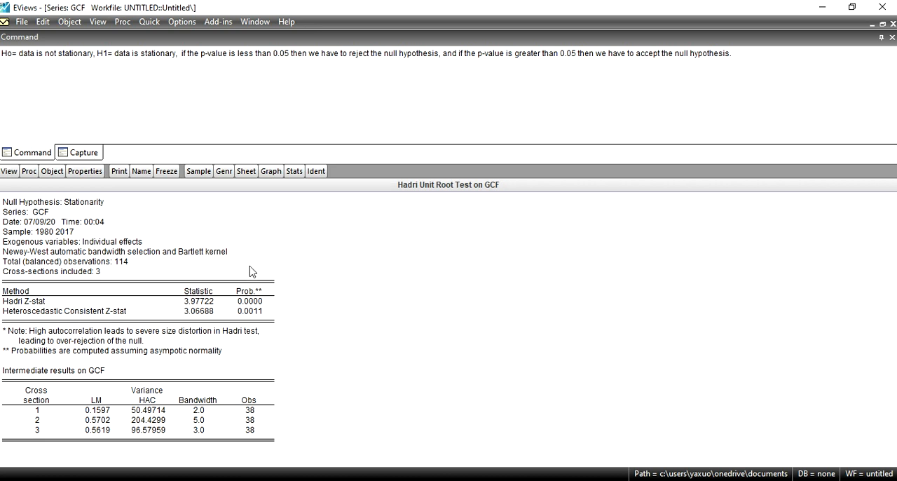
Step: Write the Hadri test's null hypothesis on a new line of the command window note: "H0= data is statrioary"
click(30, 98)
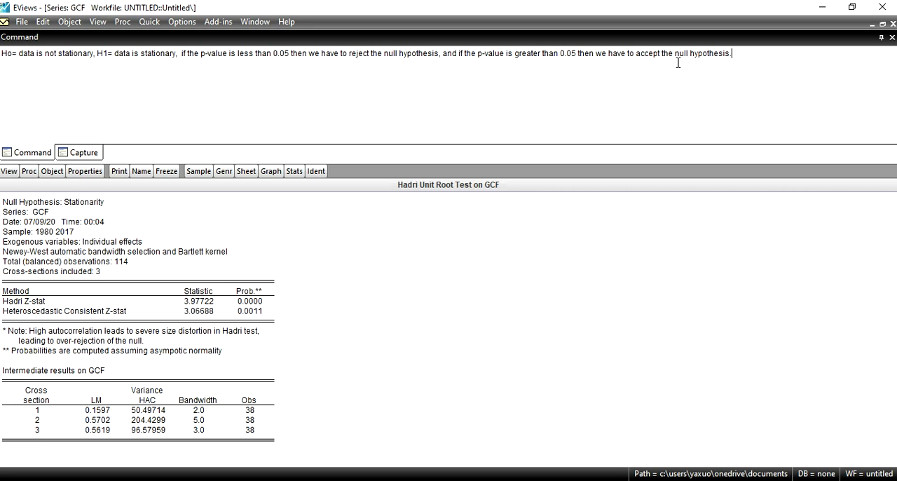
key(Return)
text(H0=)
text(data is statrioa)
text(ry)
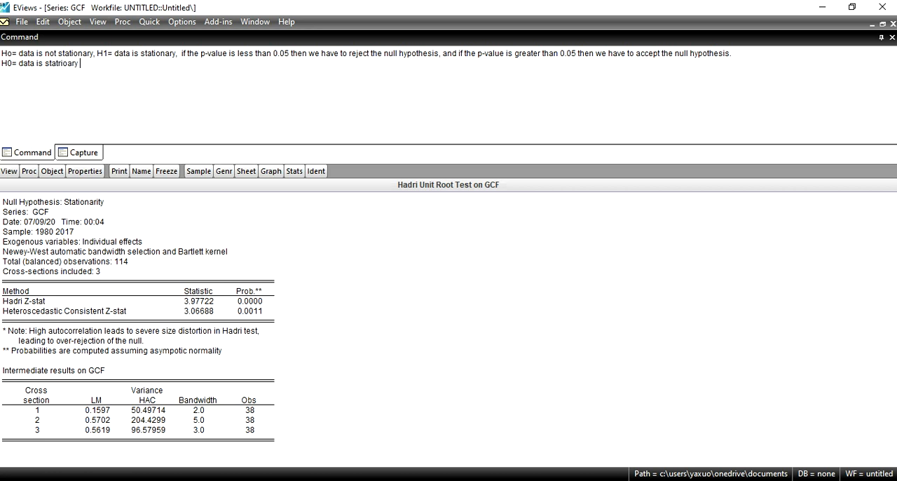
text( , H1= data is not statrionay)
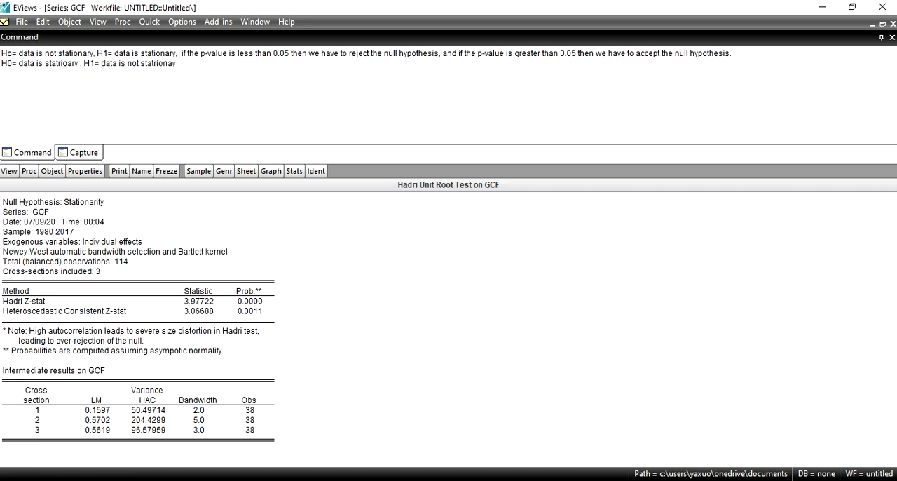
Step: Add the Hadri test's alternative hypothesis to the same line of the note: ", H1= data is not statrionary"
key(BackSpace)
text(ry.)
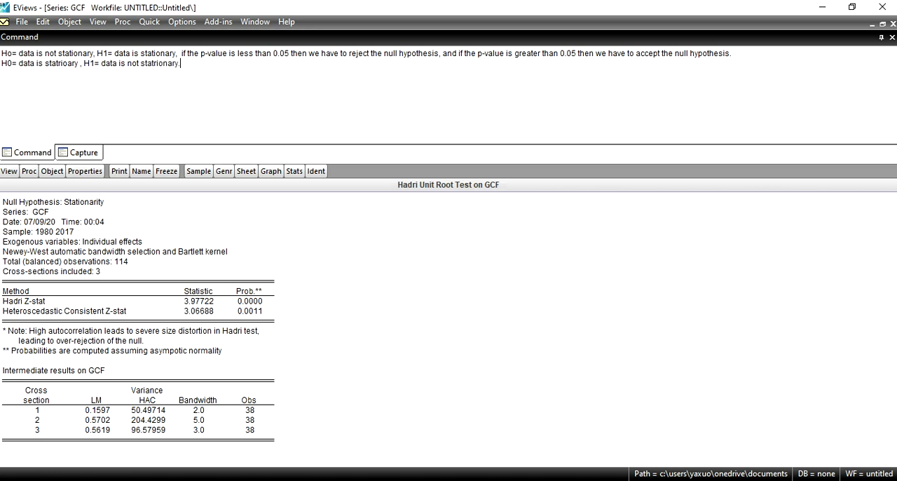